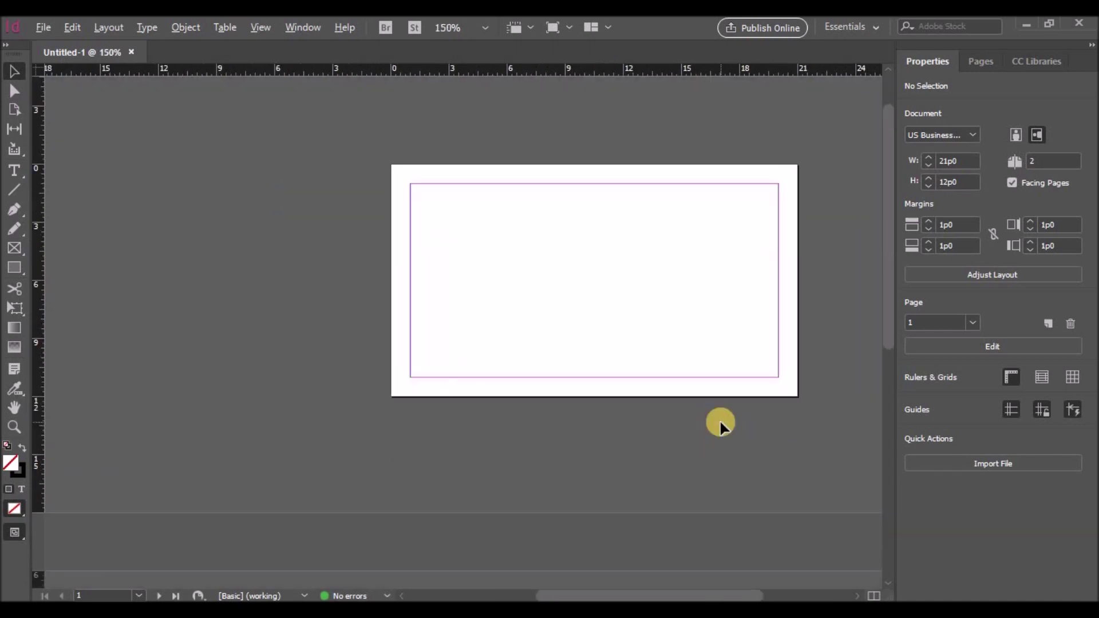
scroll(746, 425, up, 2)
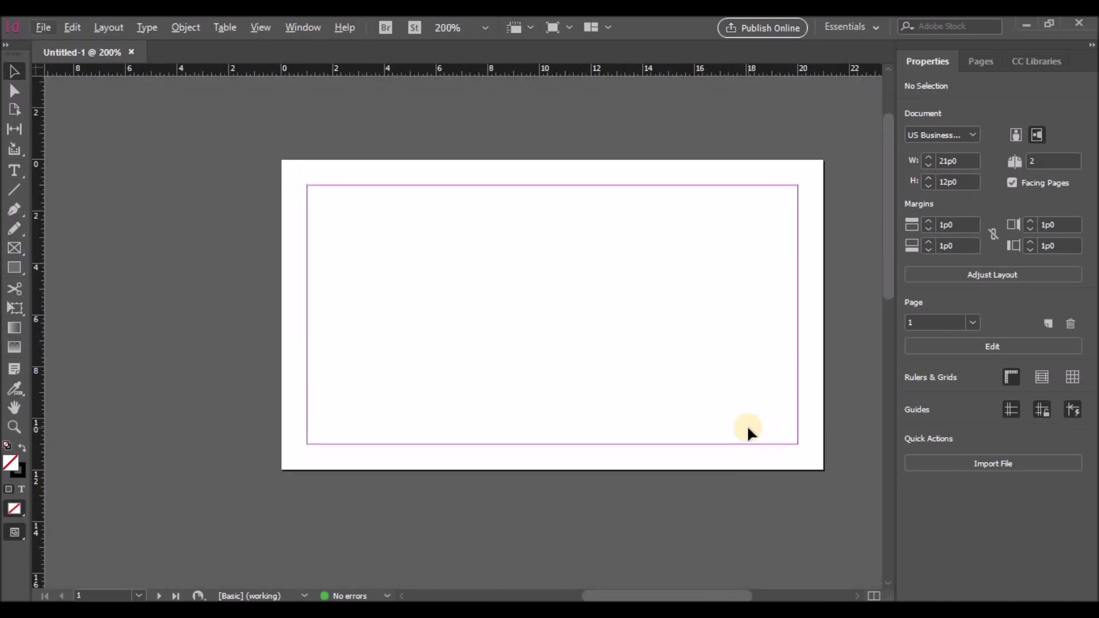
Drag a horizontal guide from the top ruler down to the middle of the card
drag(479, 68, 474, 345)
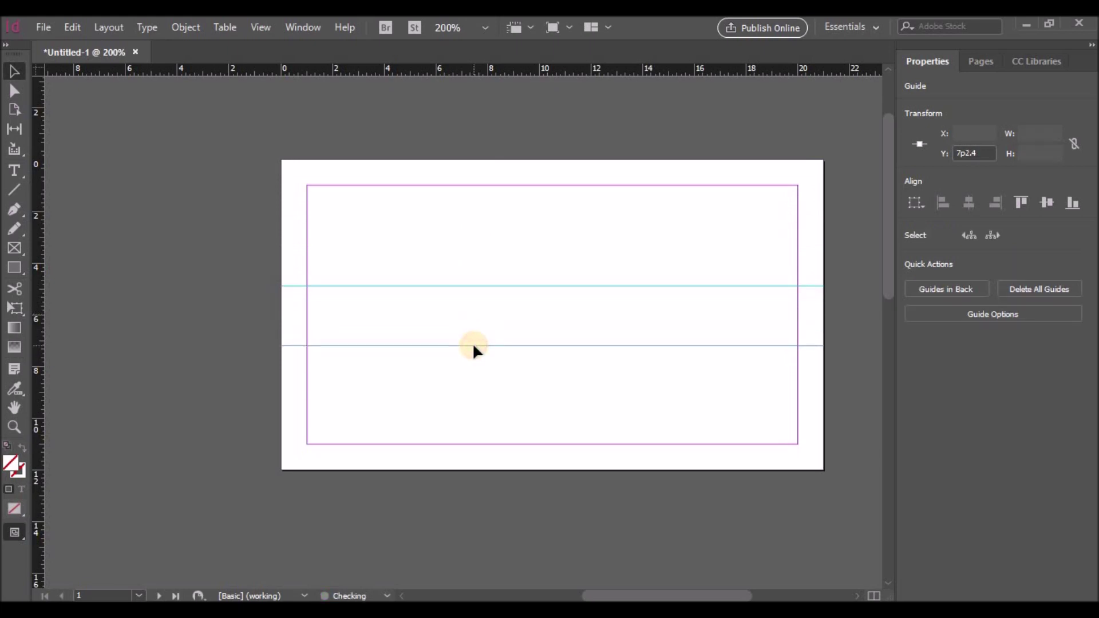
Draw a square at the top-right margin corner and give it a 3 pt stroke
click(15, 269)
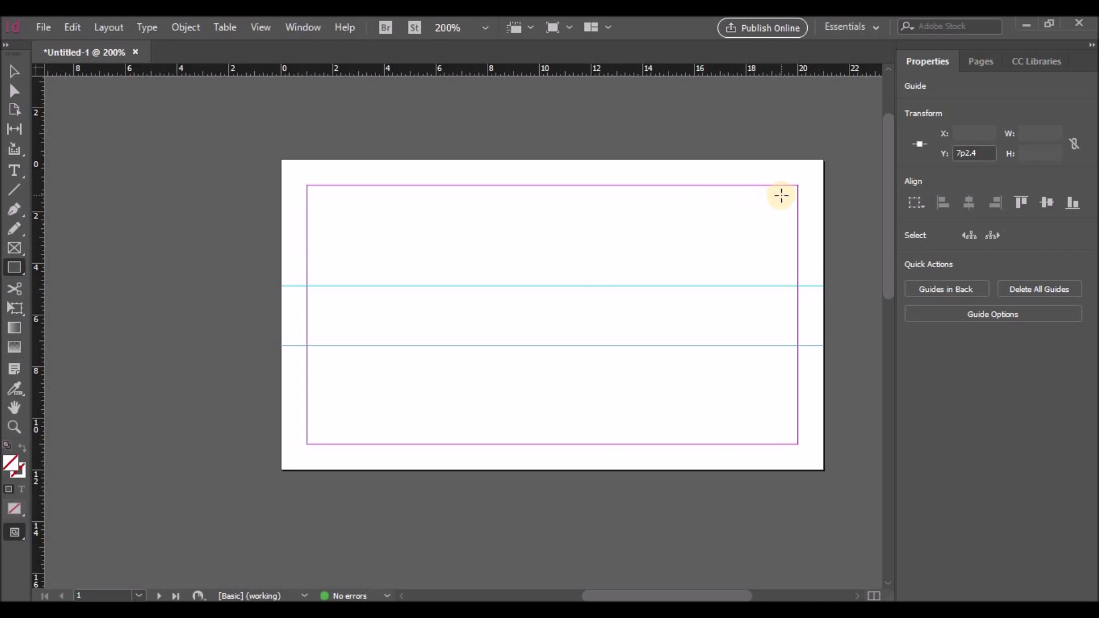
drag(797, 185, 728, 253)
click(982, 237)
click(982, 237)
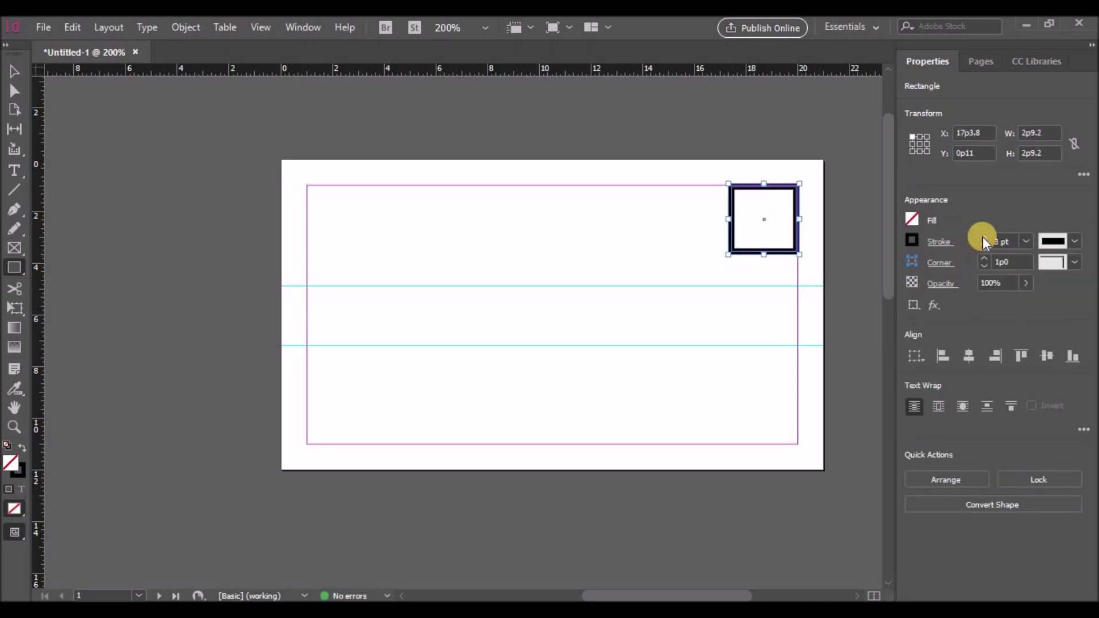
Snap the 3 pt square neatly inside the top-right margin corner
click(15, 71)
click(643, 216)
click(729, 218)
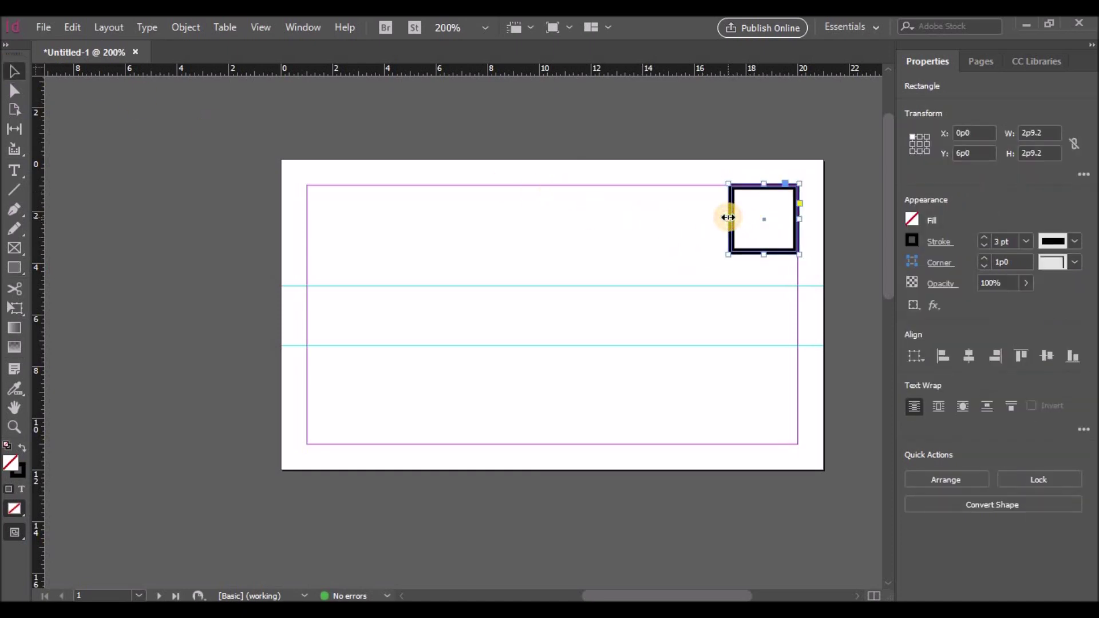
click(726, 194)
click(729, 201)
drag(731, 205, 729, 206)
click(655, 222)
Create a text frame containing the letter M set in Raleway Bold
click(14, 170)
drag(470, 204, 542, 253)
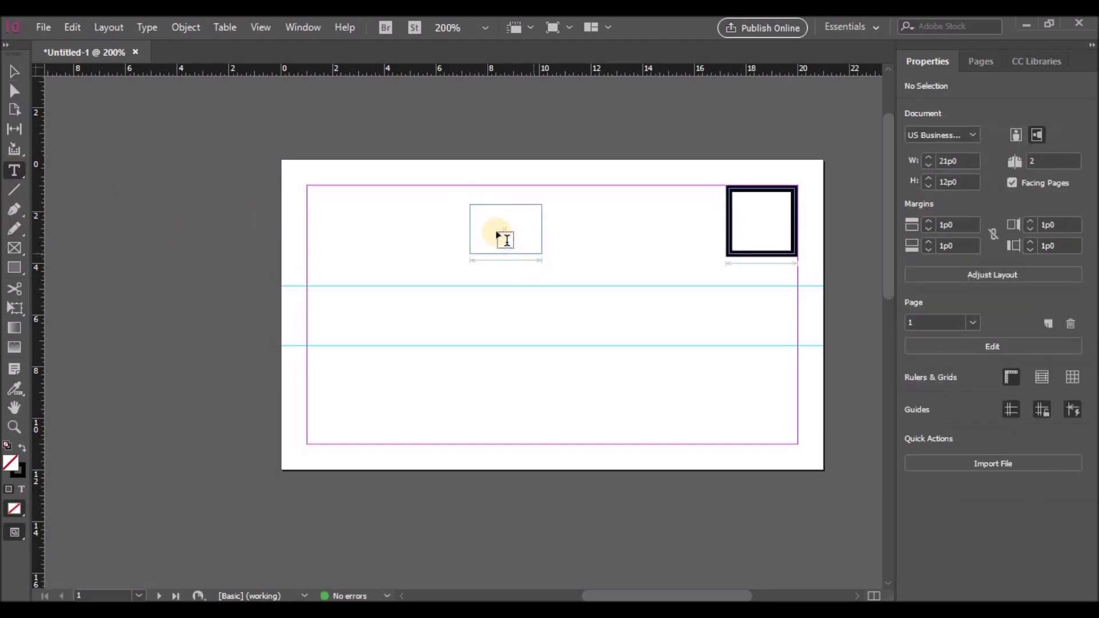
text(M)
double_click(476, 216)
click(950, 300)
text(ro)
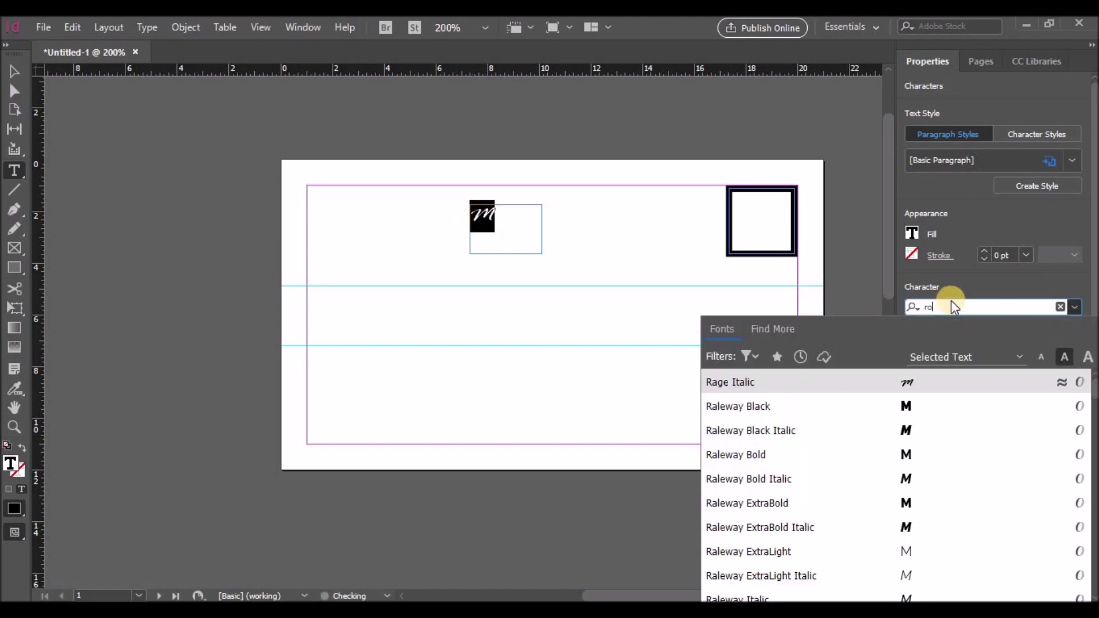
text(b)
drag(951, 307, 912, 306)
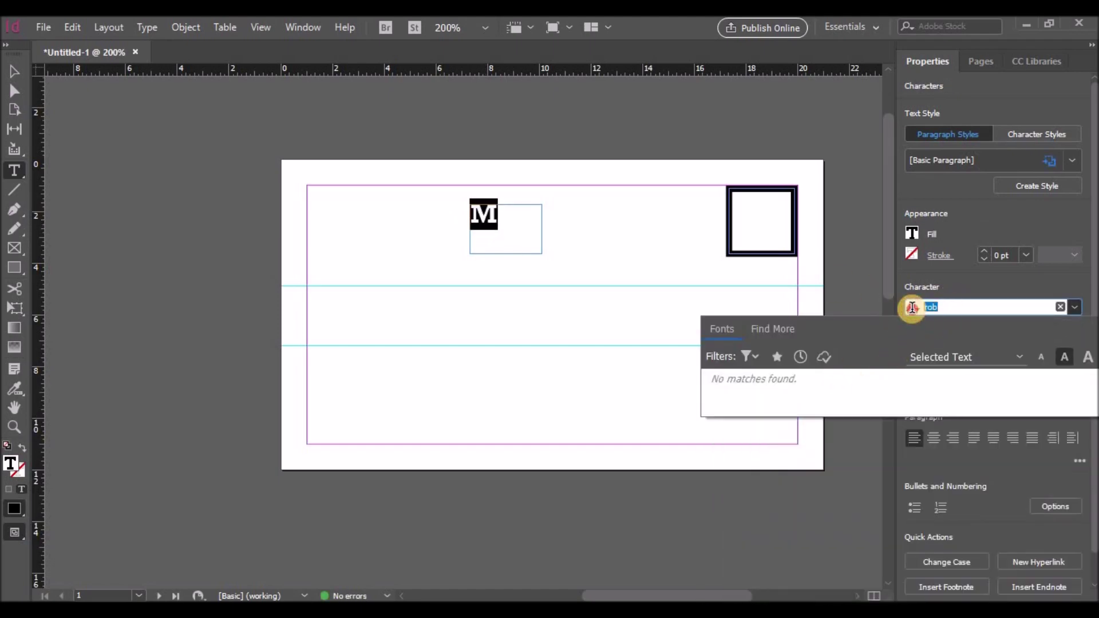
text(r)
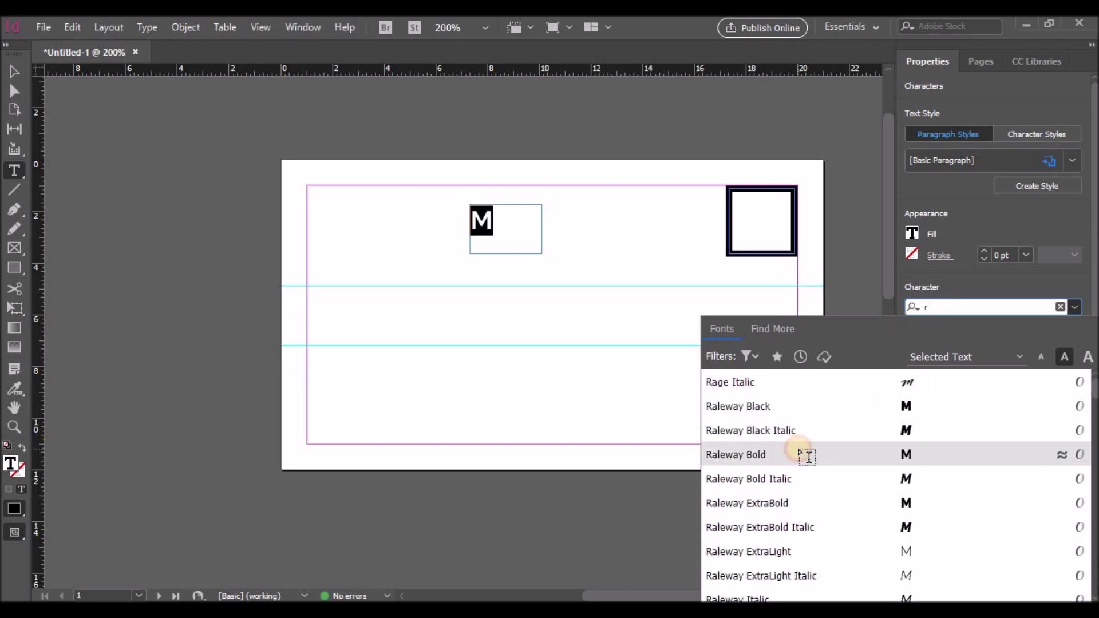
click(798, 451)
Enlarge the M to 18 pt and move its frame into the outlined square
drag(507, 227, 471, 226)
click(932, 346)
click(932, 346)
click(931, 345)
click(931, 346)
click(932, 345)
click(932, 346)
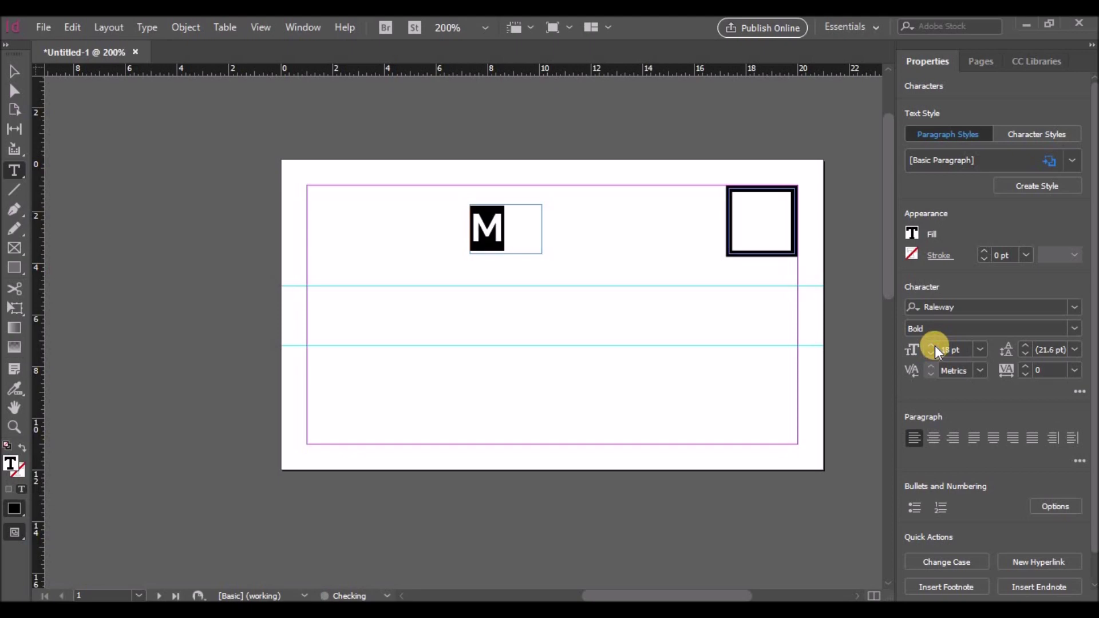
click(15, 71)
click(494, 236)
drag(494, 235, 760, 220)
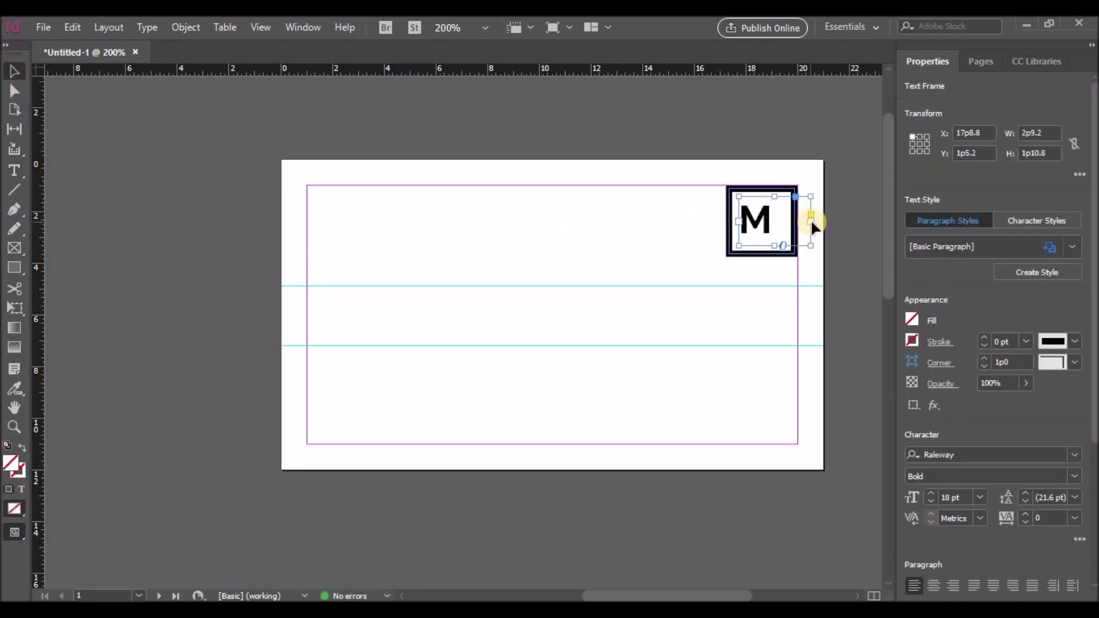
Set the M to 20 pt, fit its frame to the square, and center the text
drag(811, 245, 765, 224)
click(931, 493)
click(931, 493)
drag(744, 221, 733, 199)
drag(758, 244, 762, 224)
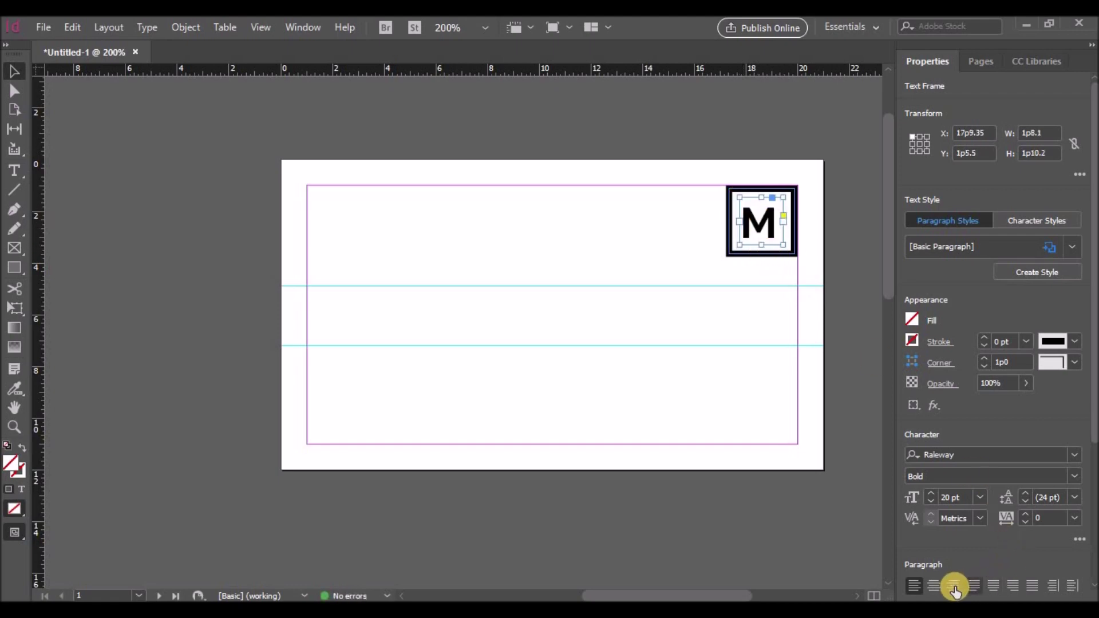
click(993, 585)
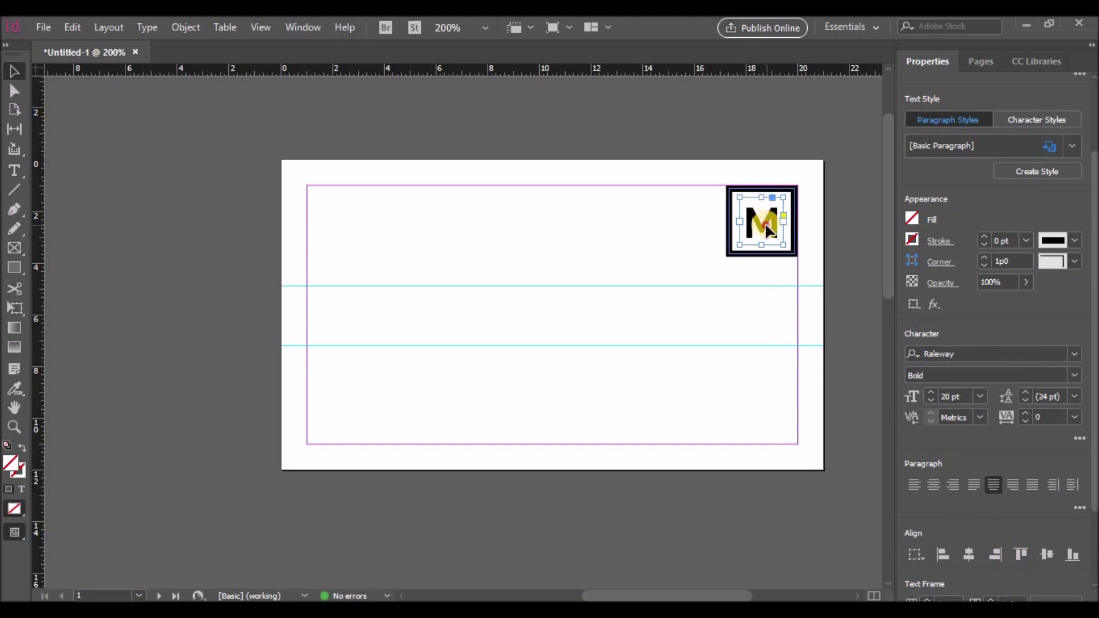
Enlarge the M frame around the square and reapply center alignment
drag(739, 197, 730, 190)
drag(784, 245, 794, 253)
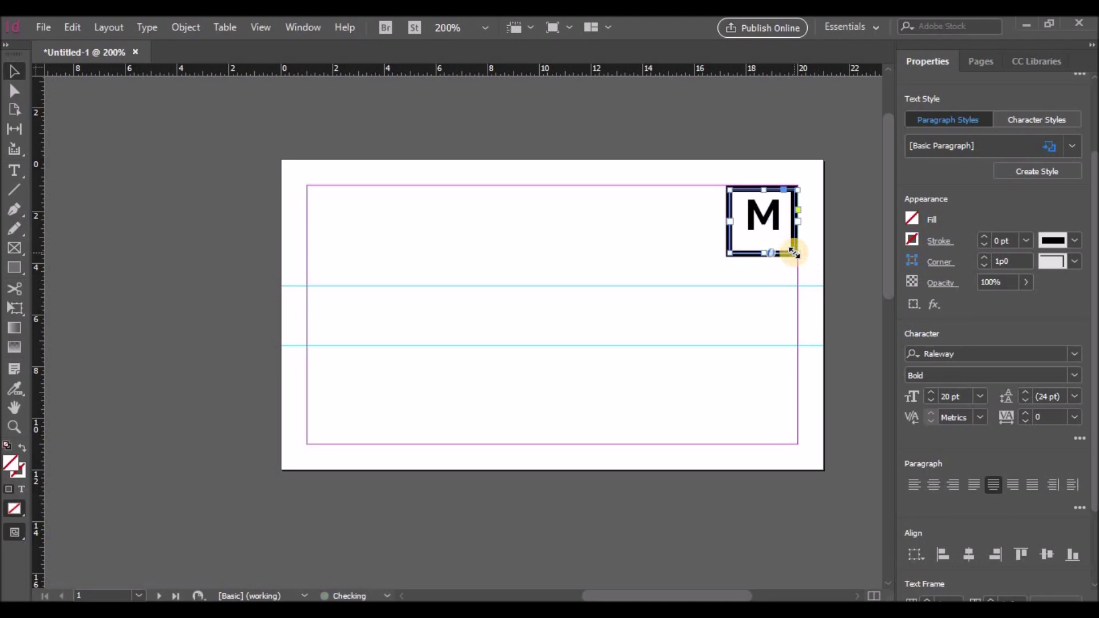
click(993, 487)
click(933, 488)
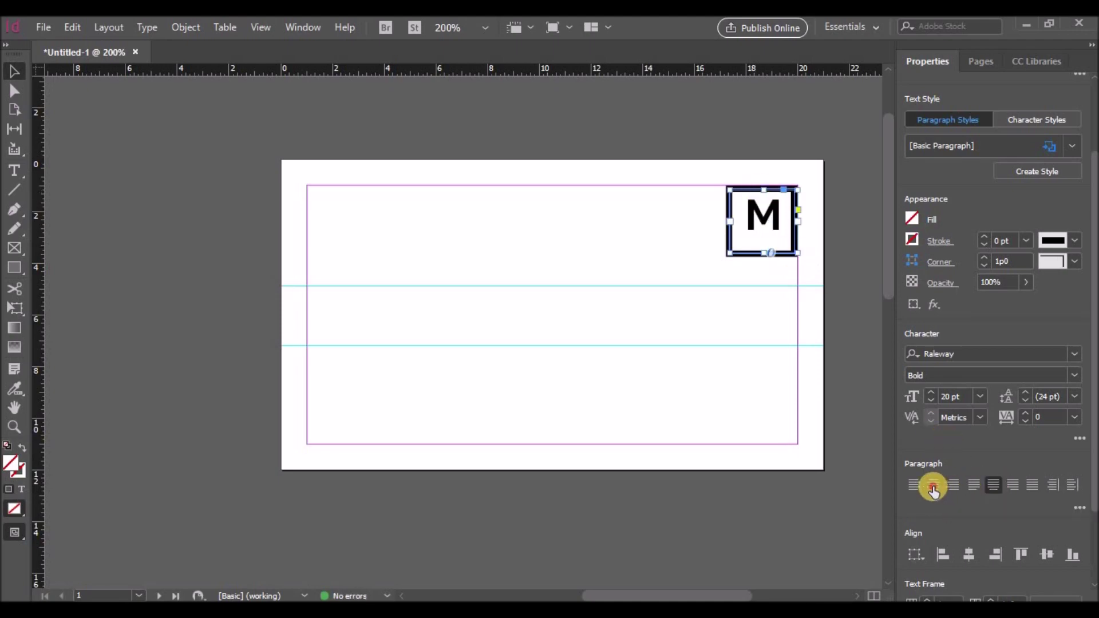
click(1079, 507)
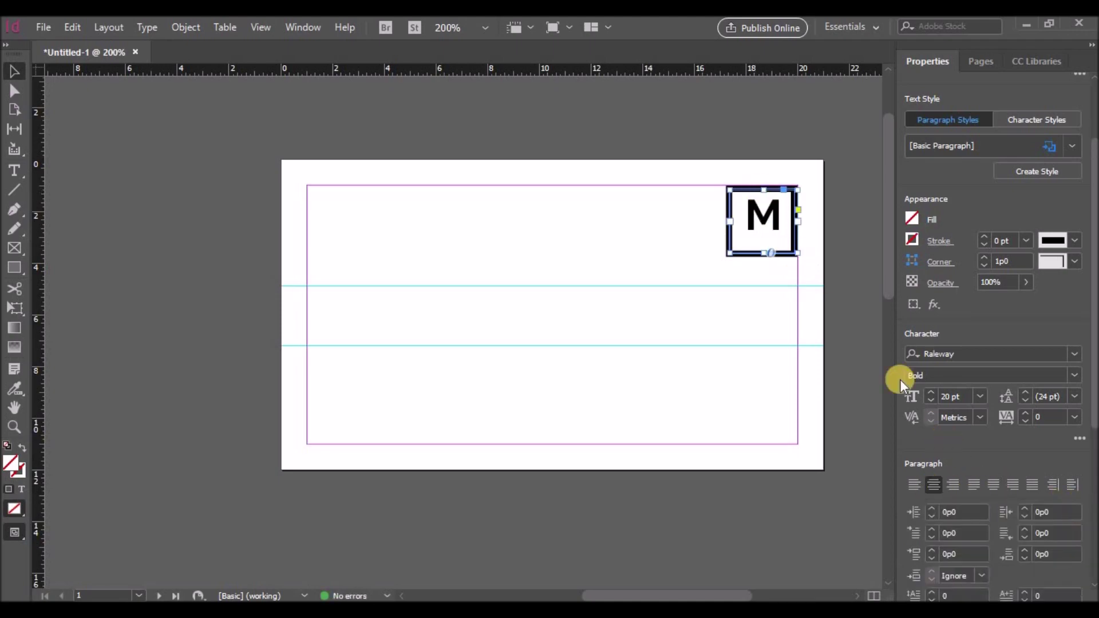
drag(762, 190, 762, 191)
drag(763, 253, 763, 249)
Nudge the M frame with the arrow keys until it sits centered in the square
key(Down)
key(Left)
key(Down)
key(Left)
key(Right)
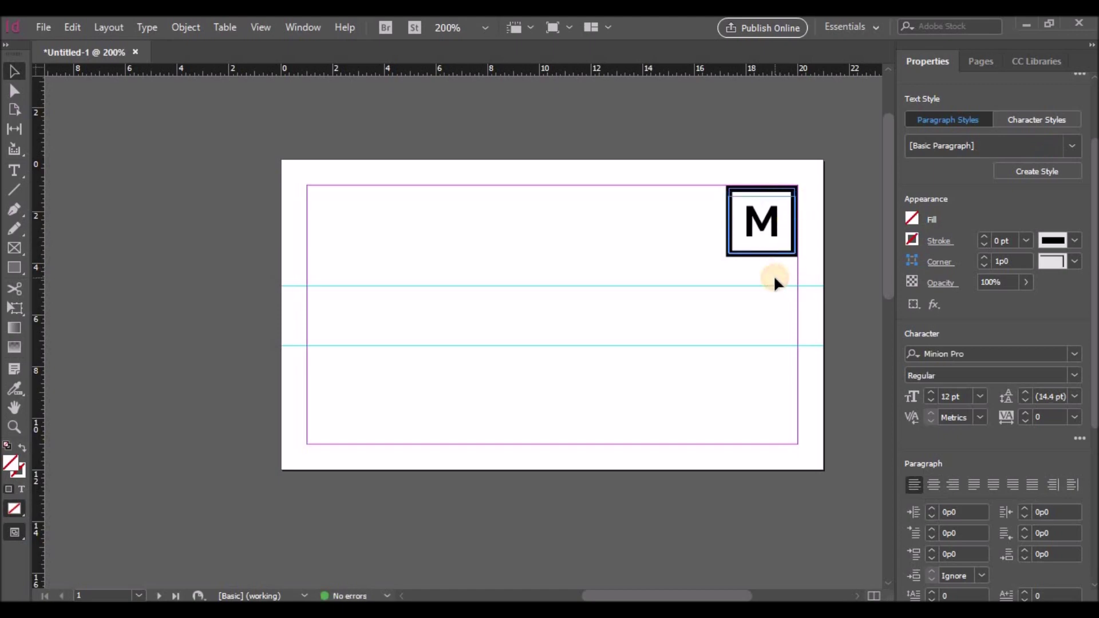
click(773, 279)
Change the logo M's font style to Raleway ExtraBold
click(769, 224)
double_click(772, 228)
double_click(774, 229)
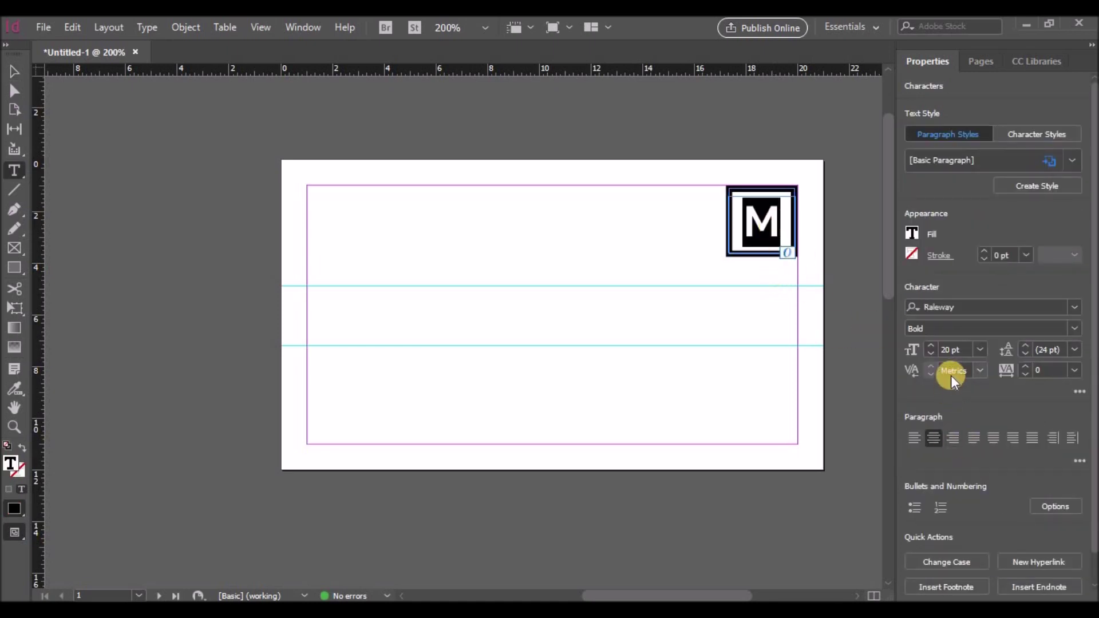
click(1068, 329)
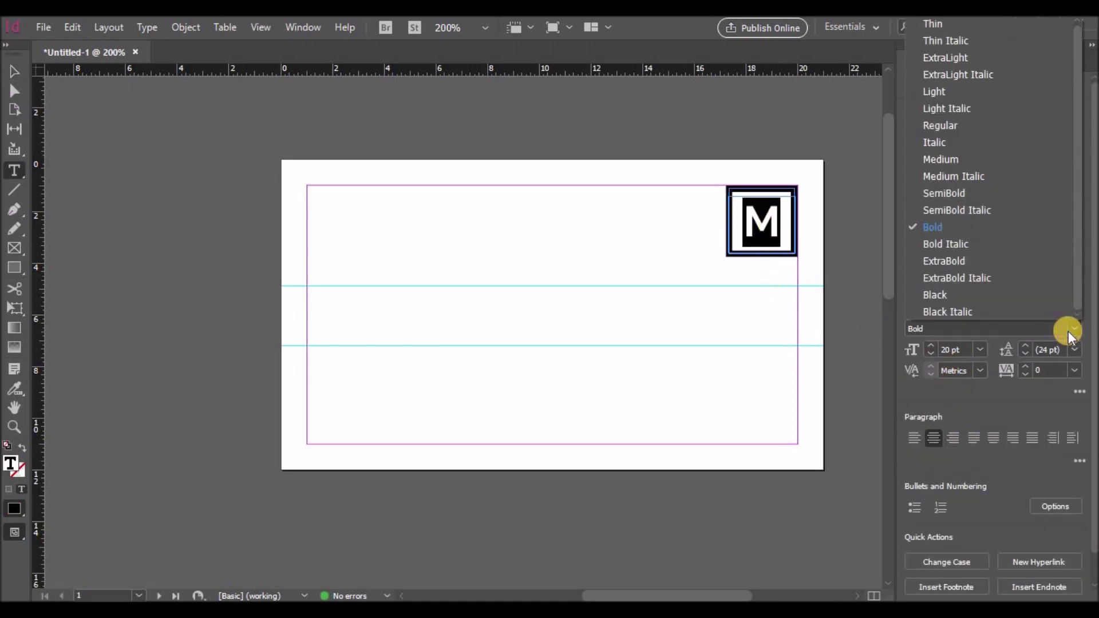
click(984, 261)
click(735, 315)
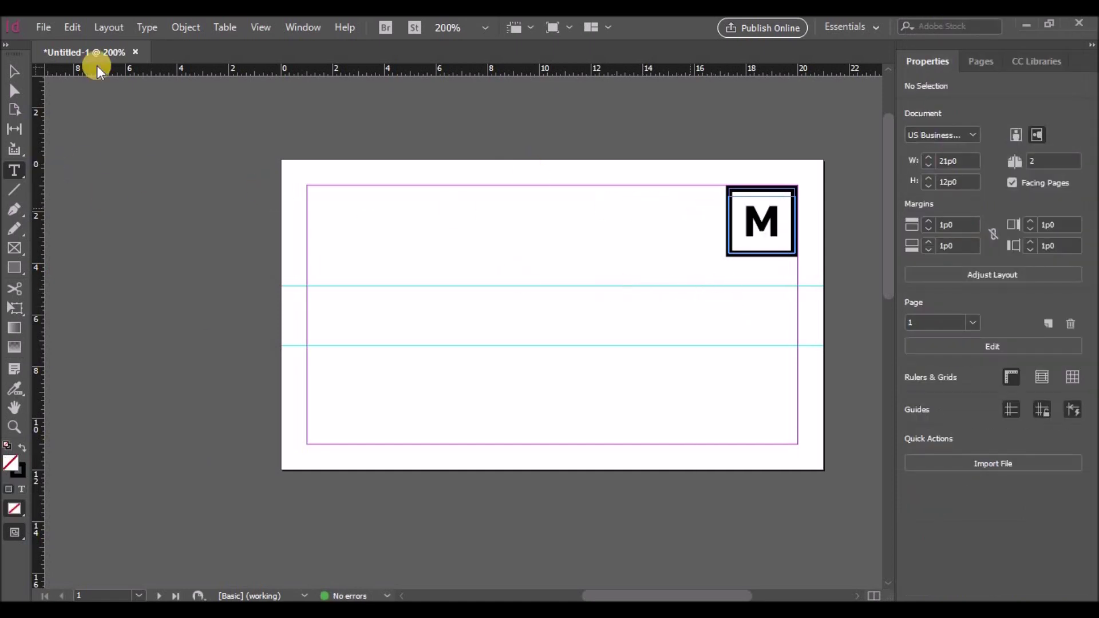
Duplicate the M frame between the guides, set it to 11 pt left-aligned, and type the cardholder's name
drag(761, 221, 562, 334)
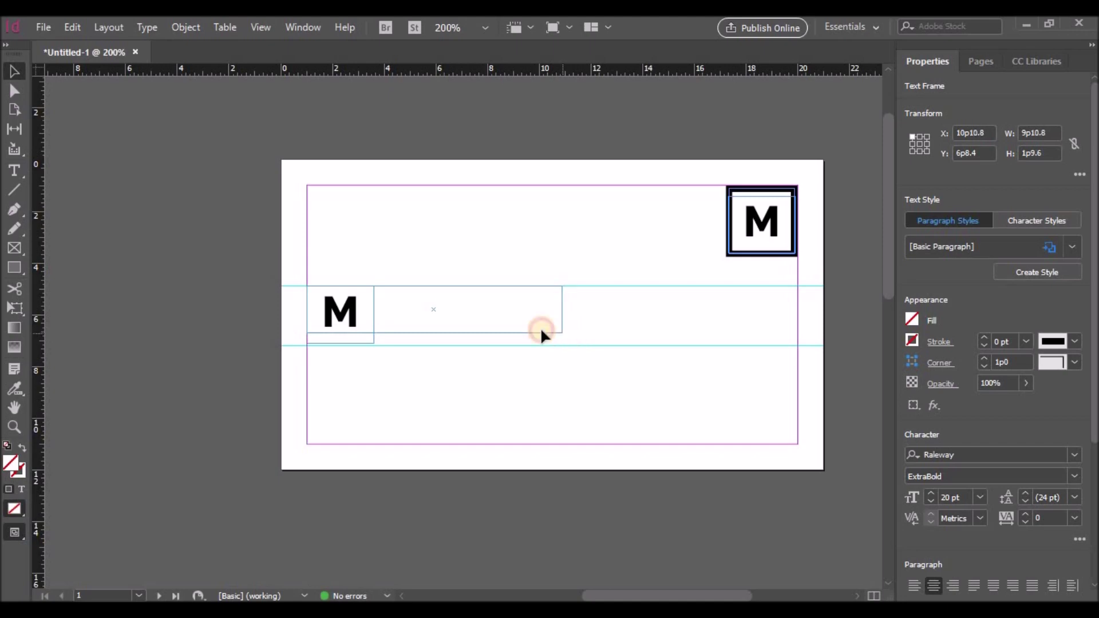
double_click(435, 311)
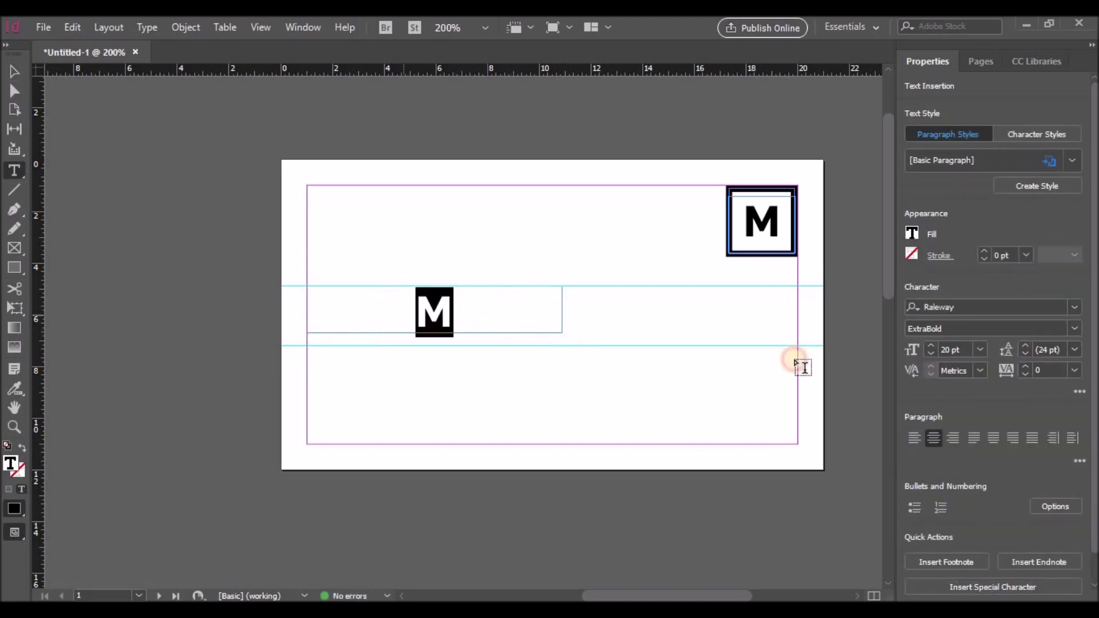
click(932, 354)
click(932, 354)
click(932, 354)
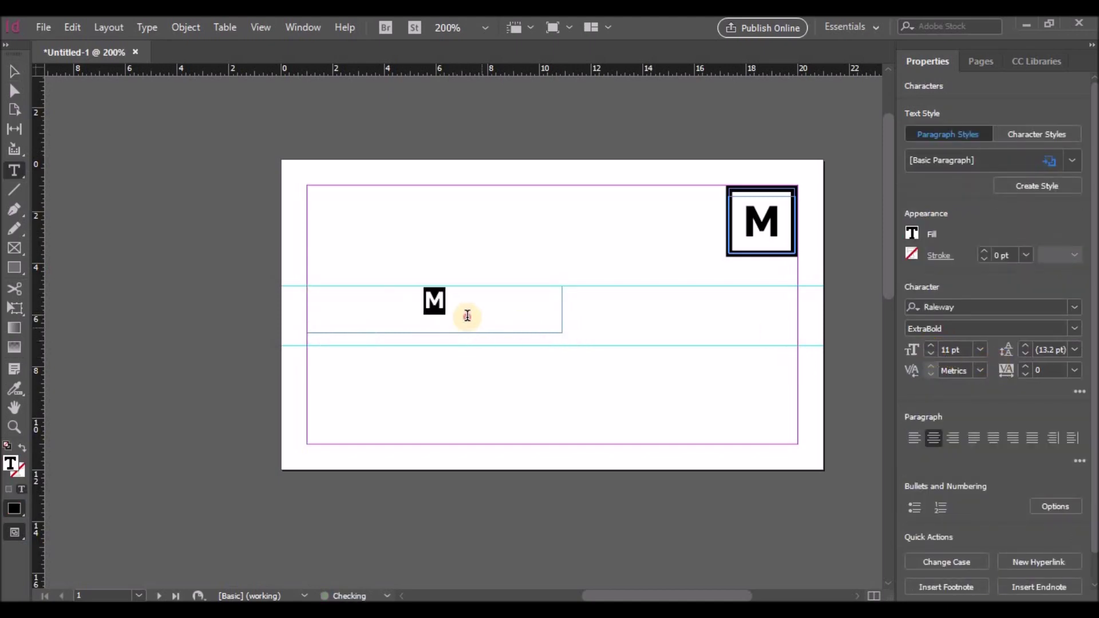
click(914, 438)
text(JOHN SMITH)
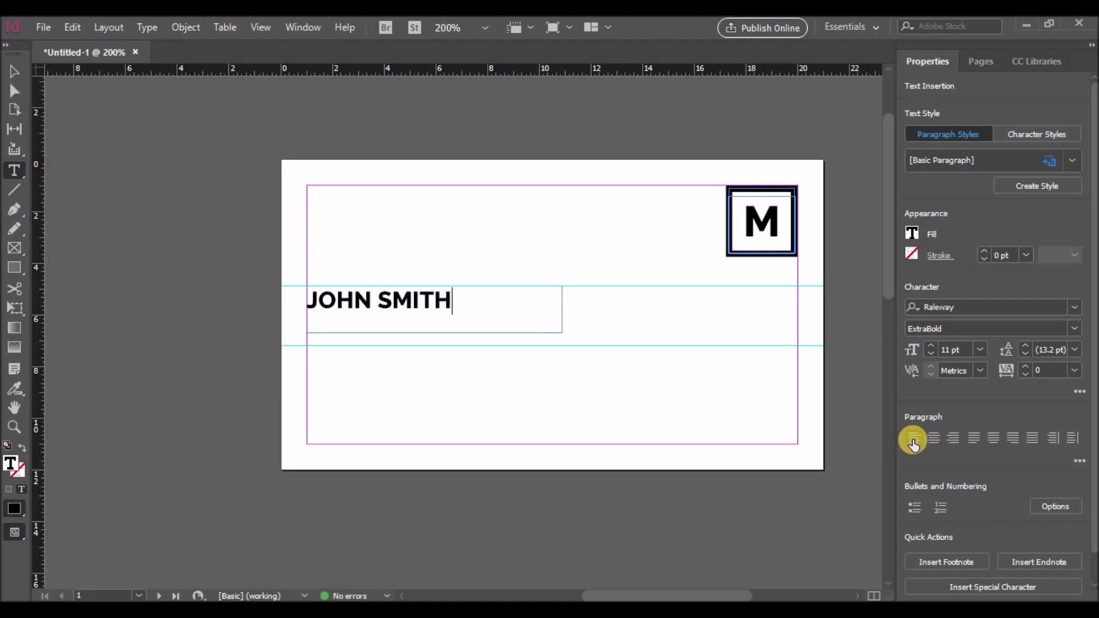
click(14, 72)
Add the title CEO on a line under the name, sized down to 9 pt
mouse_move(430, 332)
mouse_down()
mouse_move(429, 314)
mouse_move(429, 345)
mouse_up()
double_click(458, 299)
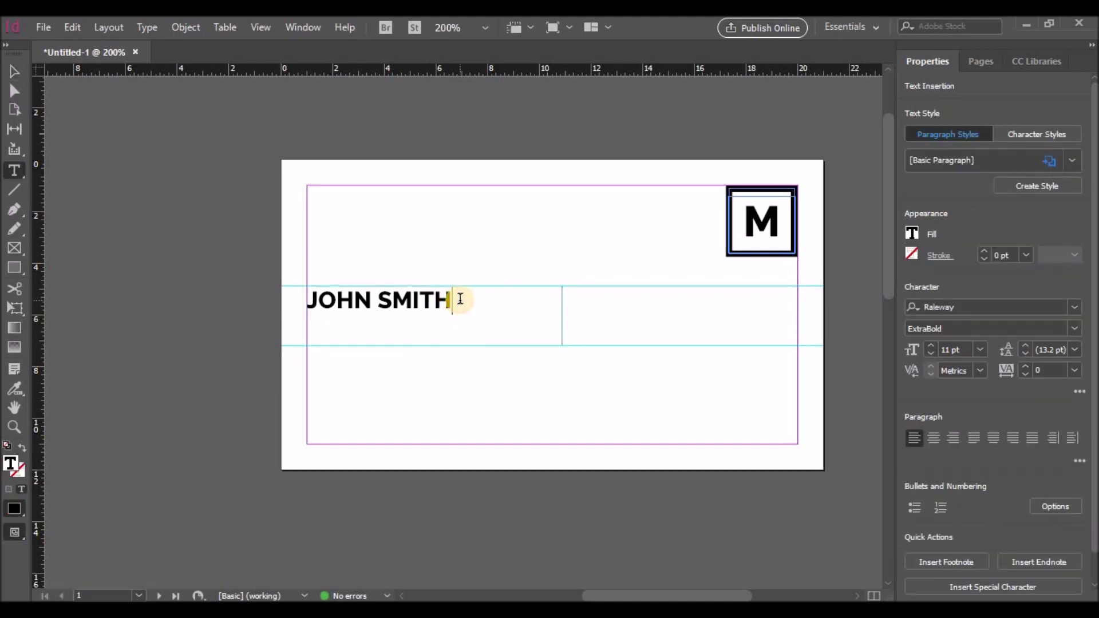
text(CEO)
drag(356, 329, 305, 329)
click(1074, 328)
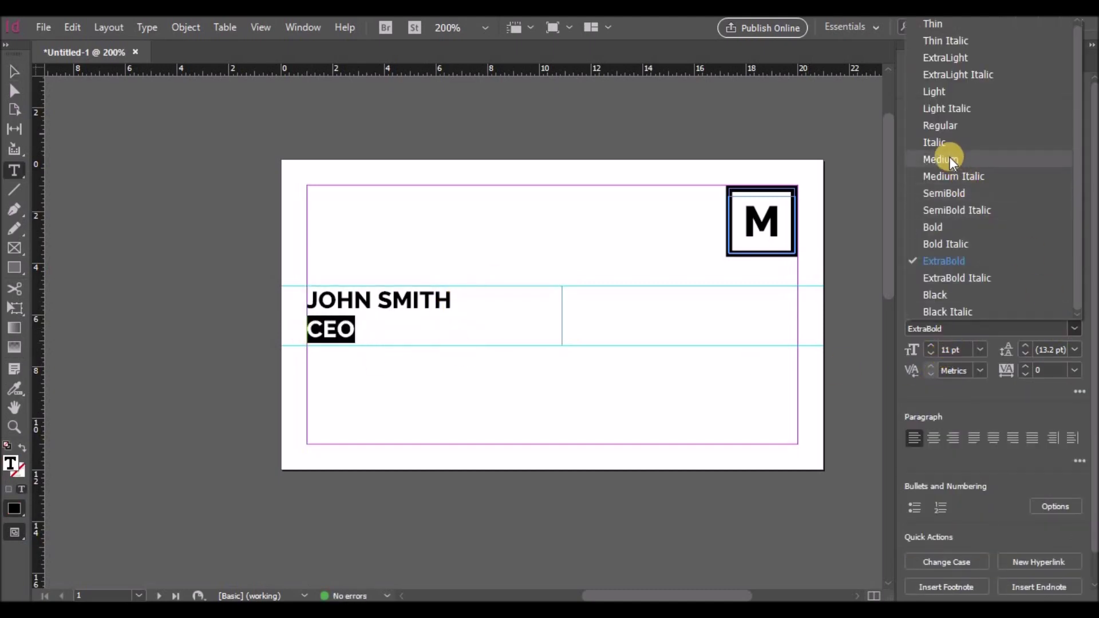
click(944, 126)
click(1062, 333)
click(940, 160)
click(931, 355)
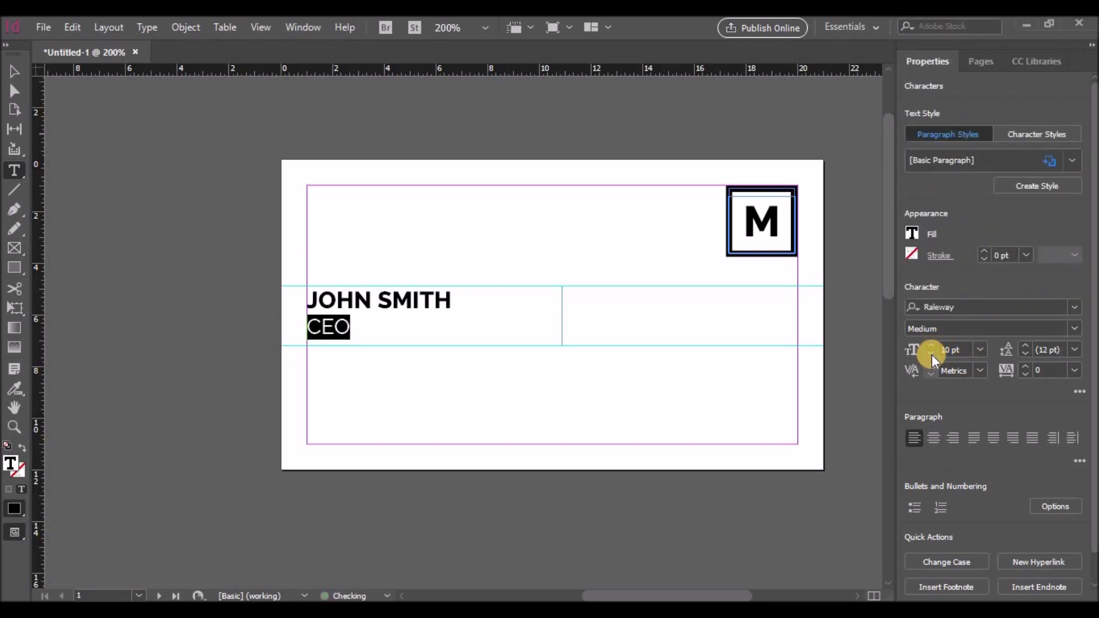
click(932, 355)
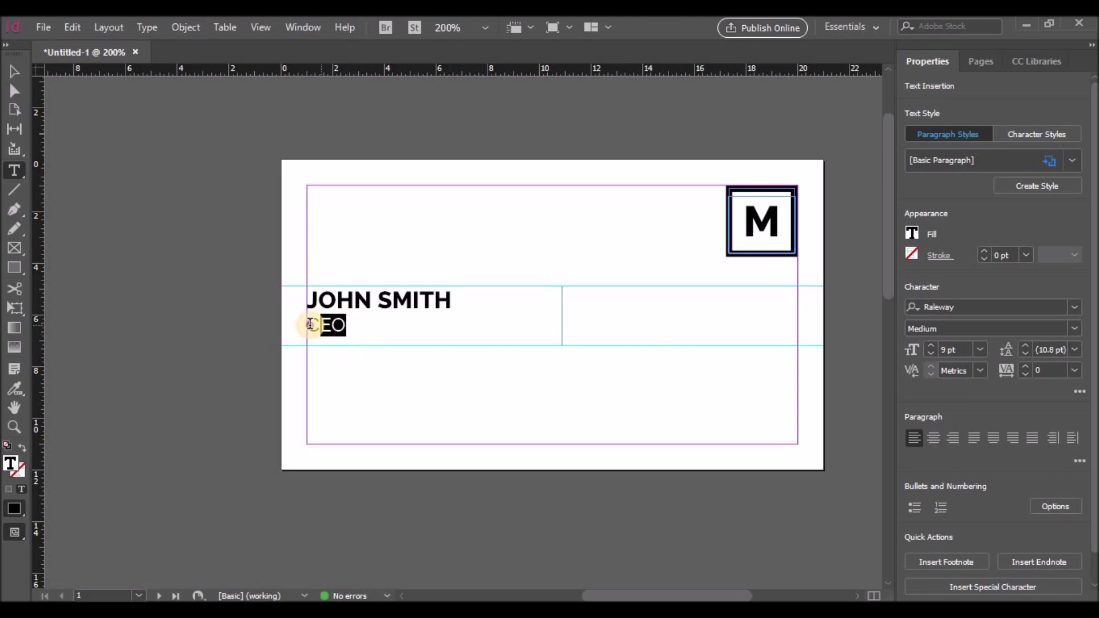
Make CEO Raleway Bold and draw a small empty frame beneath it
click(1071, 319)
click(928, 192)
click(380, 335)
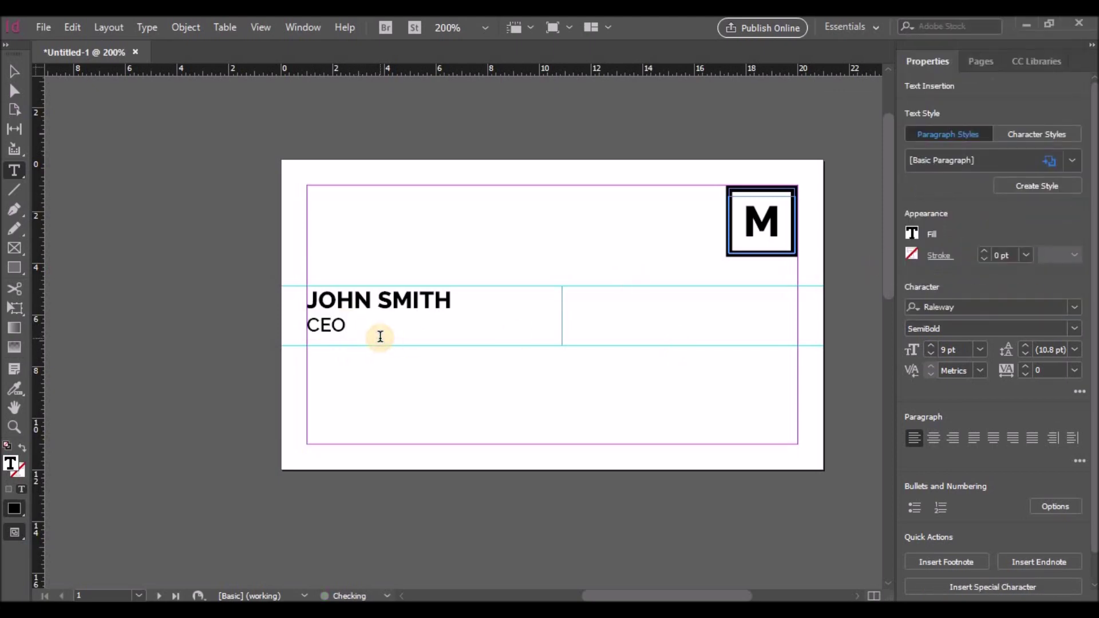
drag(380, 336, 306, 327)
click(1074, 328)
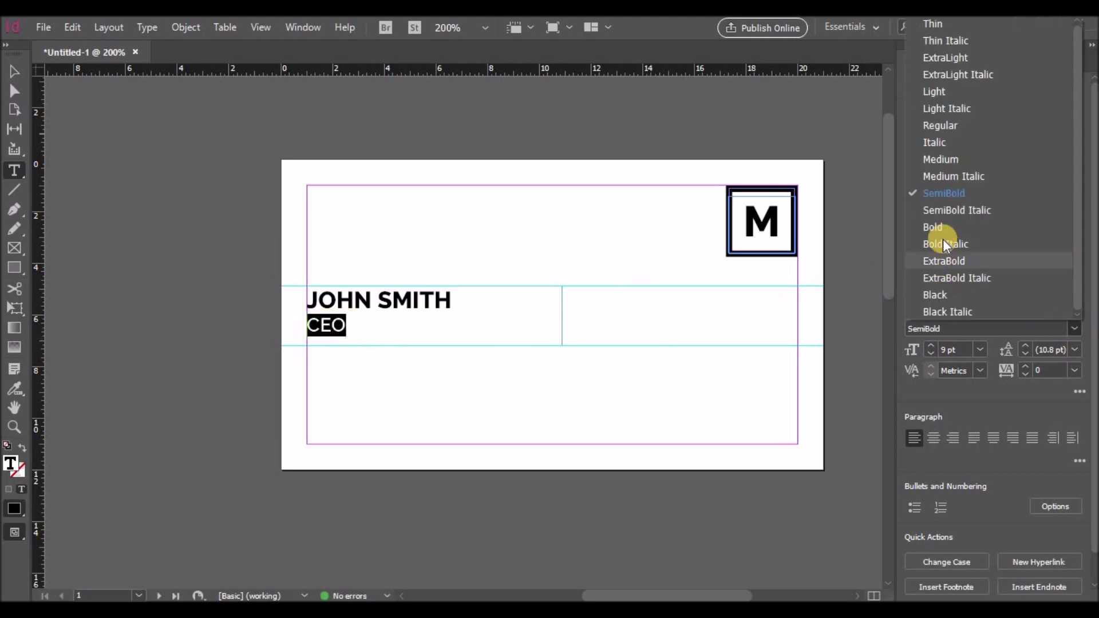
click(943, 228)
click(403, 322)
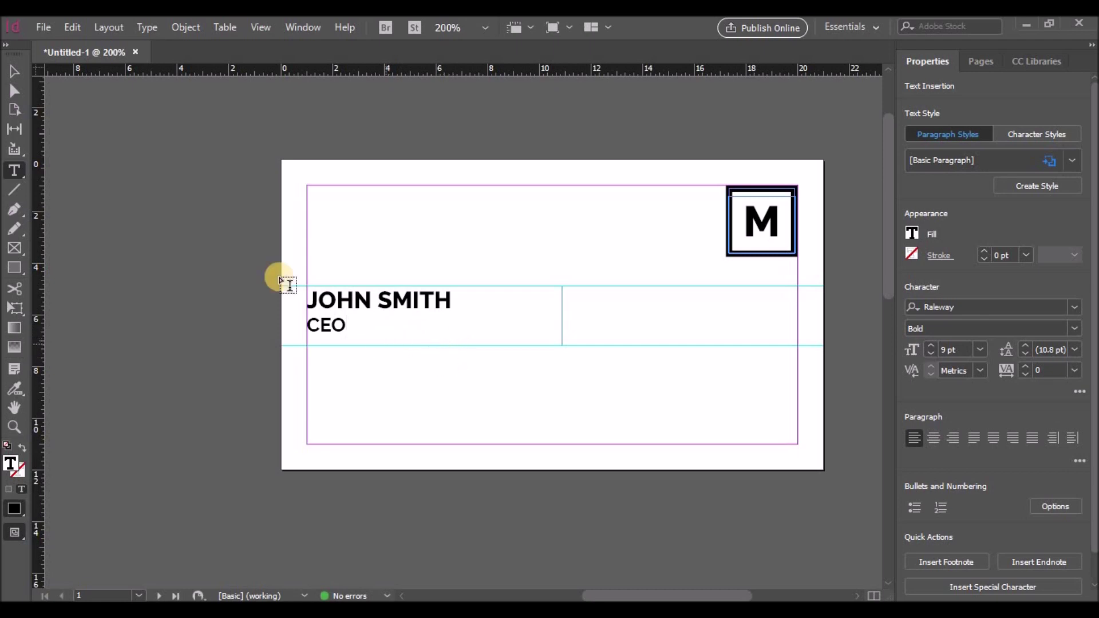
click(15, 248)
drag(307, 355, 328, 373)
Place the icons8-call-24 phone image into the small frame
click(43, 27)
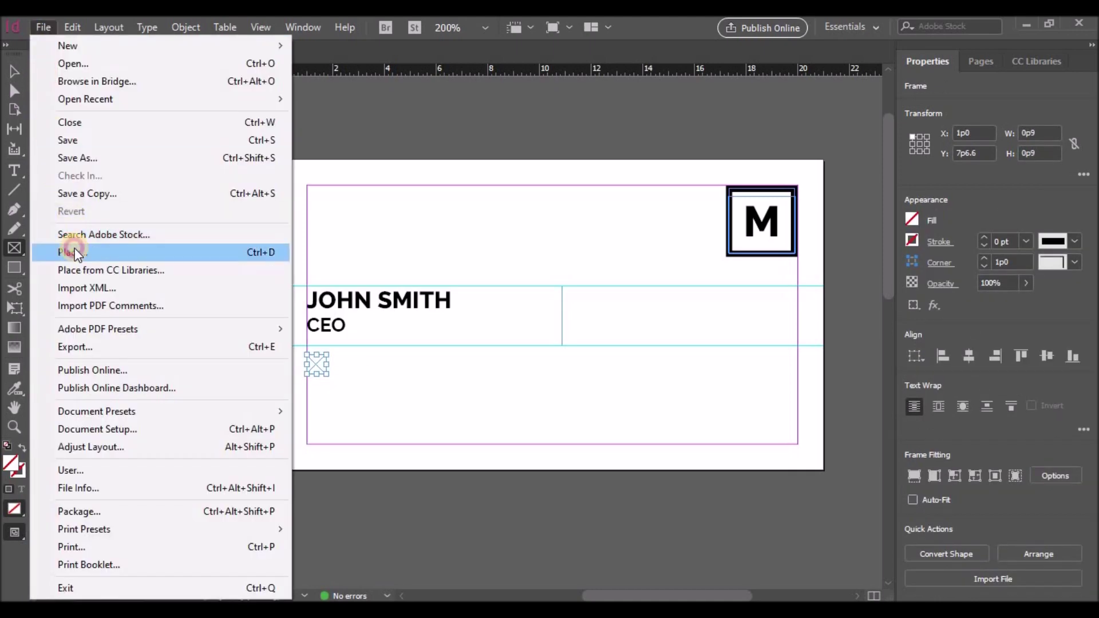
click(75, 248)
scroll(669, 287, down, 6)
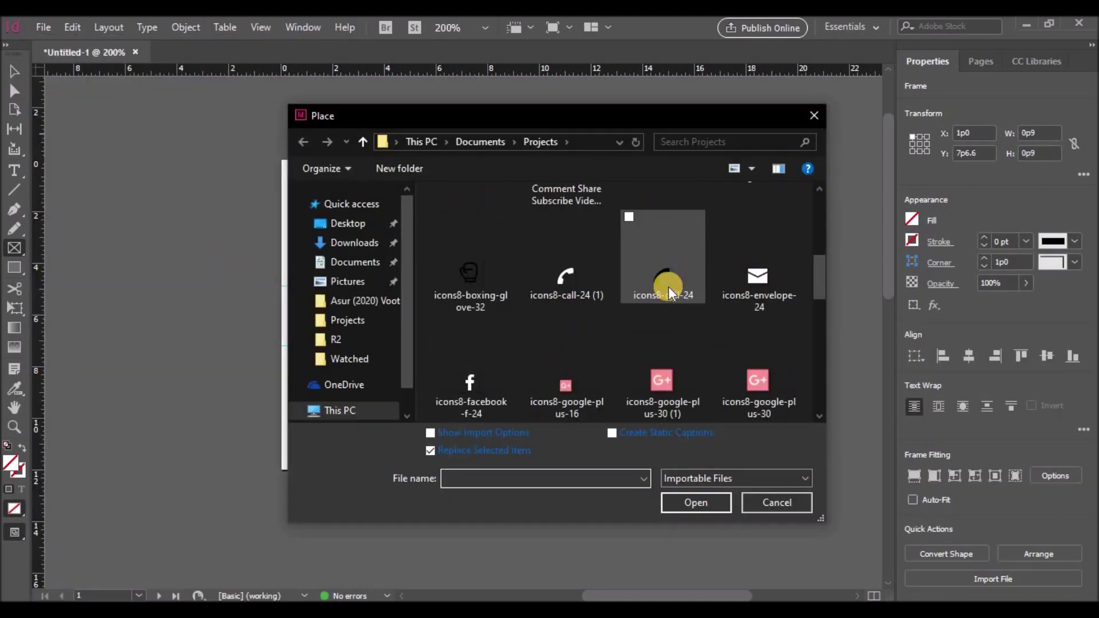
click(669, 287)
click(695, 498)
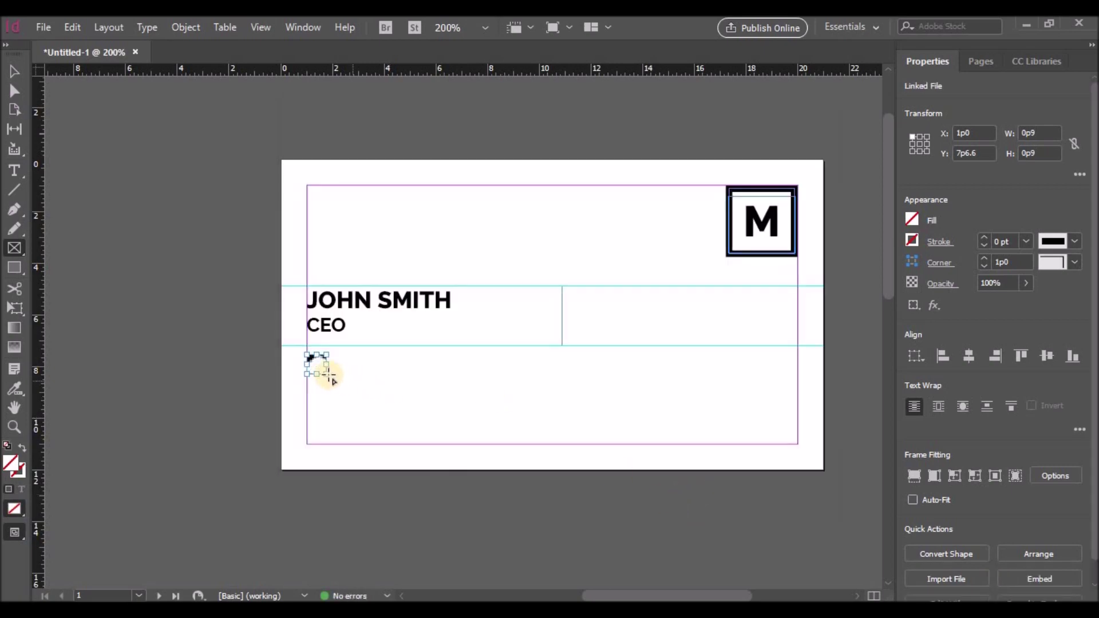
Shrink the phone icon to fit and move it slightly lower
click(15, 72)
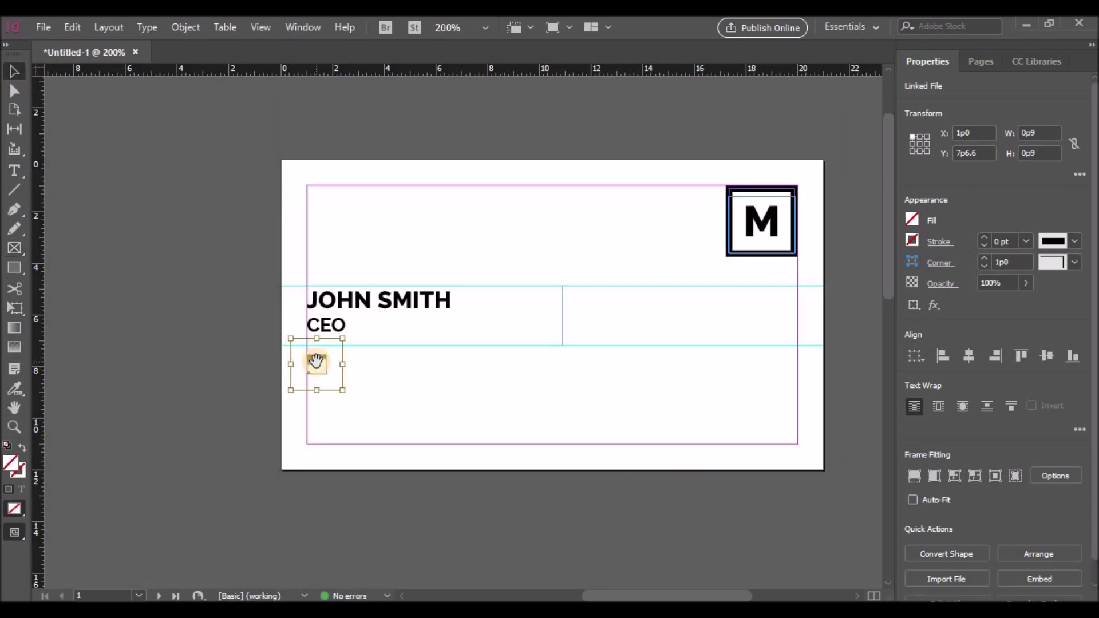
drag(291, 339, 324, 375)
click(318, 367)
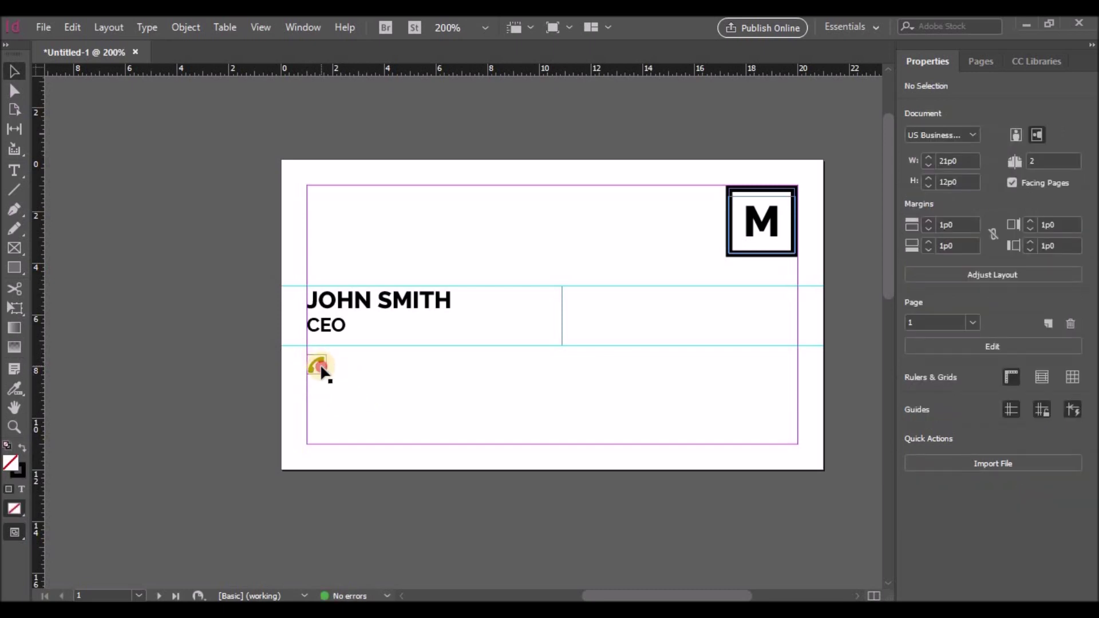
drag(322, 365, 320, 376)
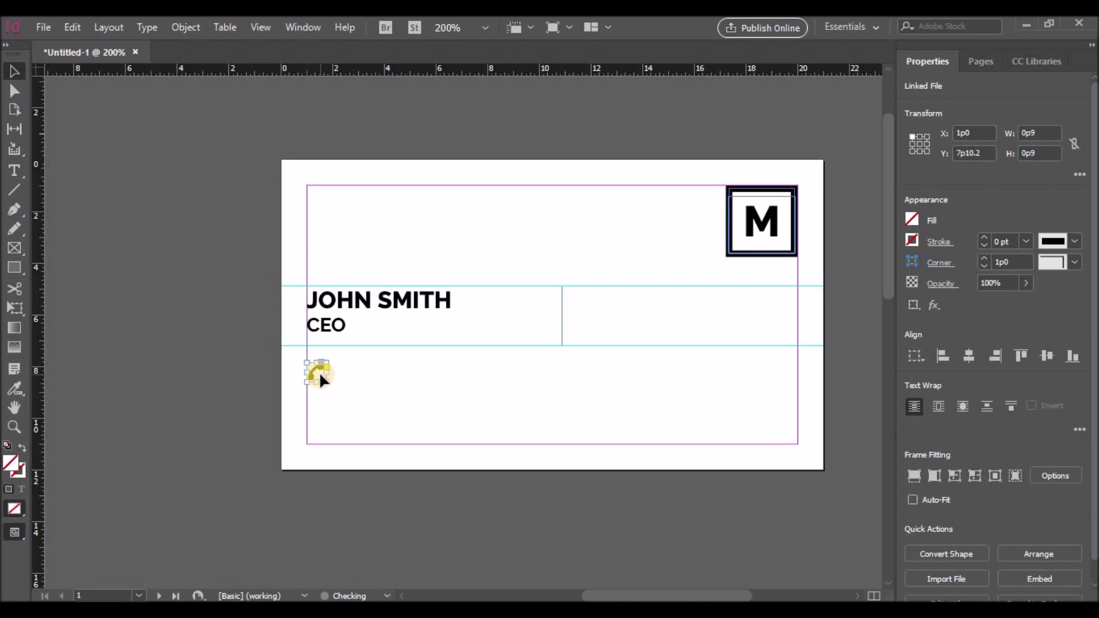
click(354, 393)
click(320, 374)
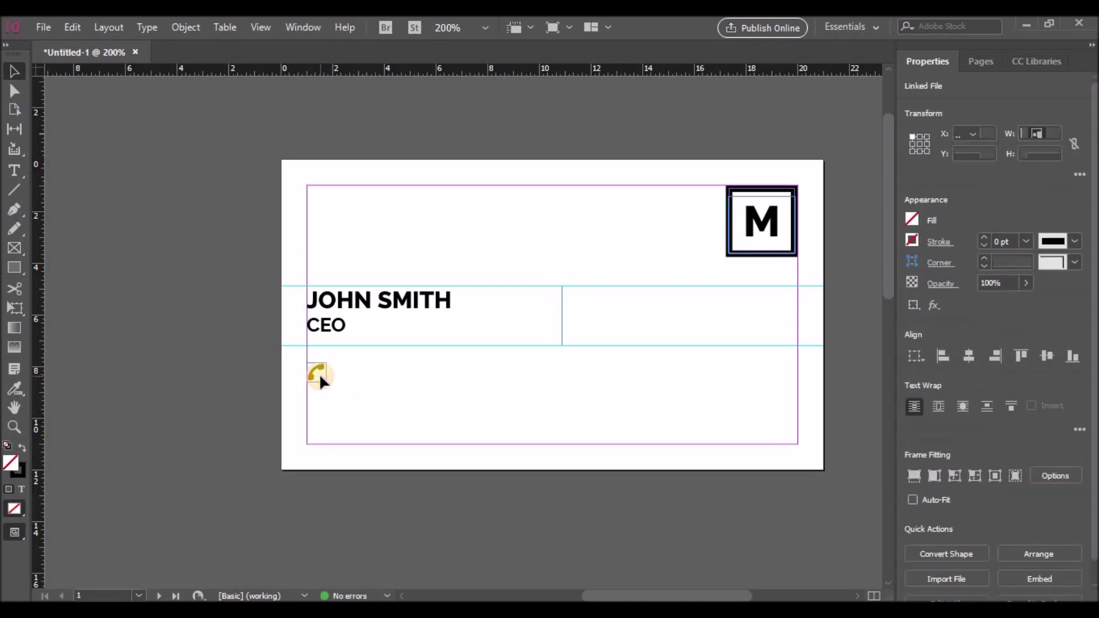
Alt-drag copies to stack three phone icons down the left edge
drag(321, 376, 318, 429)
click(341, 349)
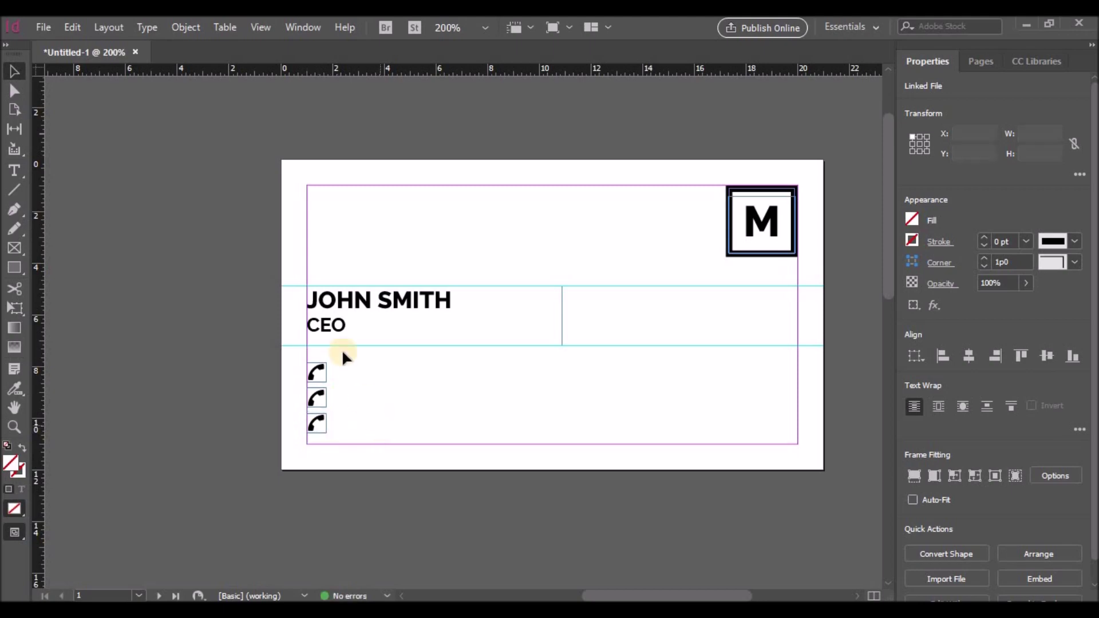
click(345, 309)
click(599, 285)
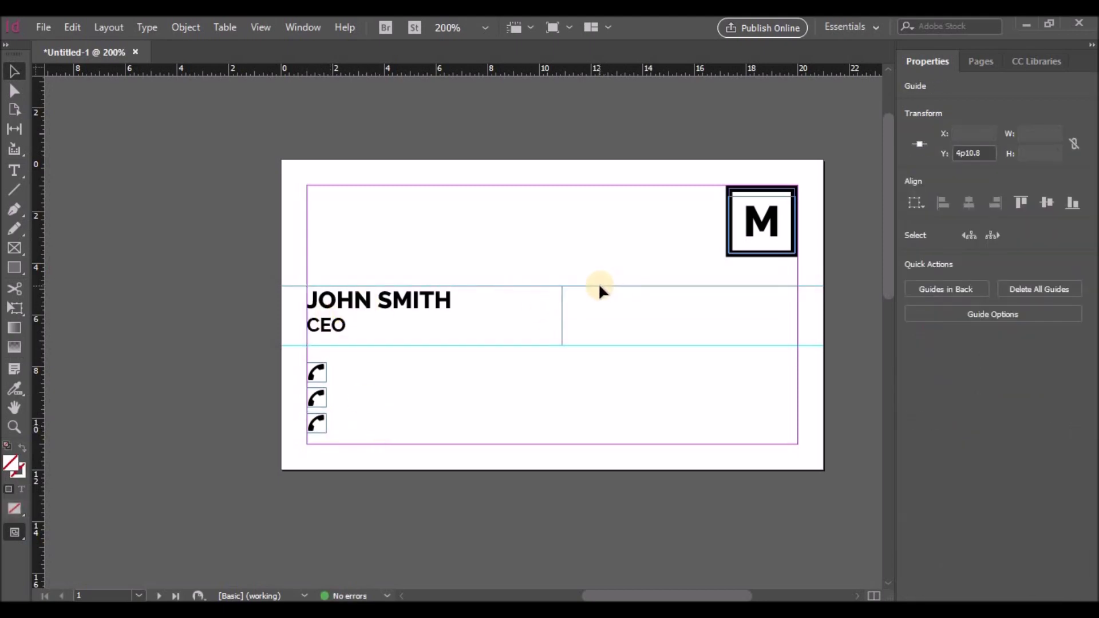
Set the cardholder's name to 10 pt
double_click(350, 325)
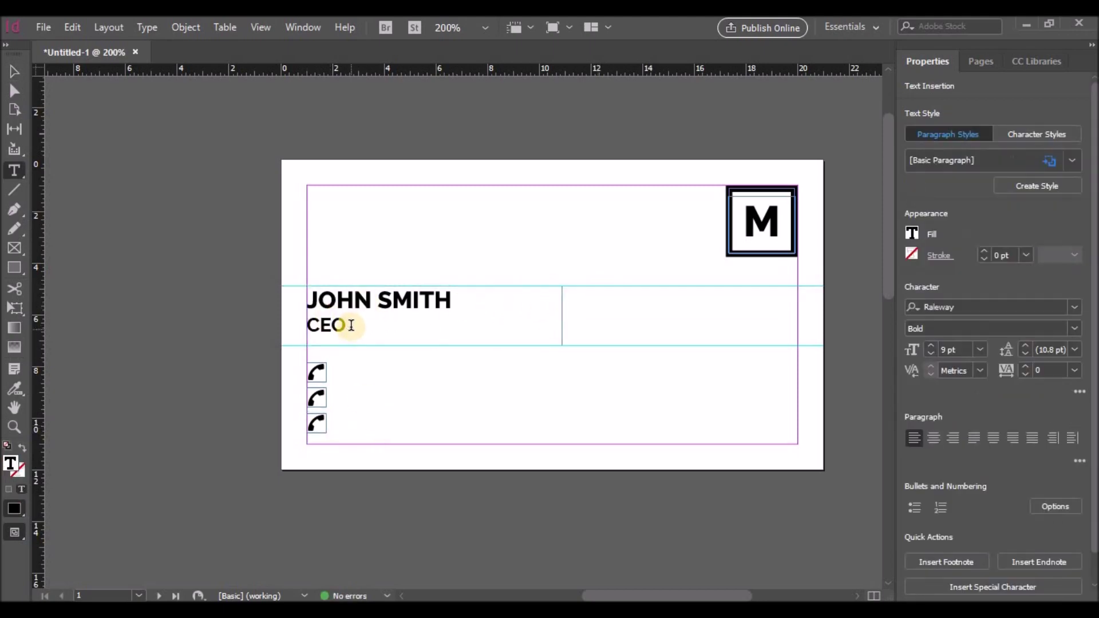
drag(454, 297, 298, 308)
click(931, 355)
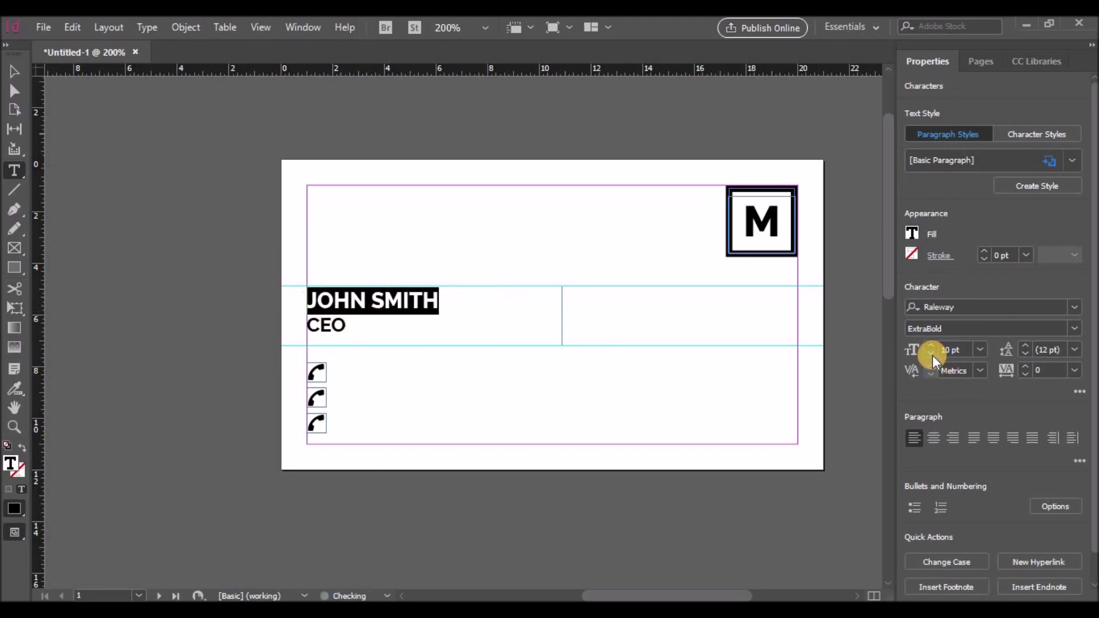
drag(354, 326, 299, 327)
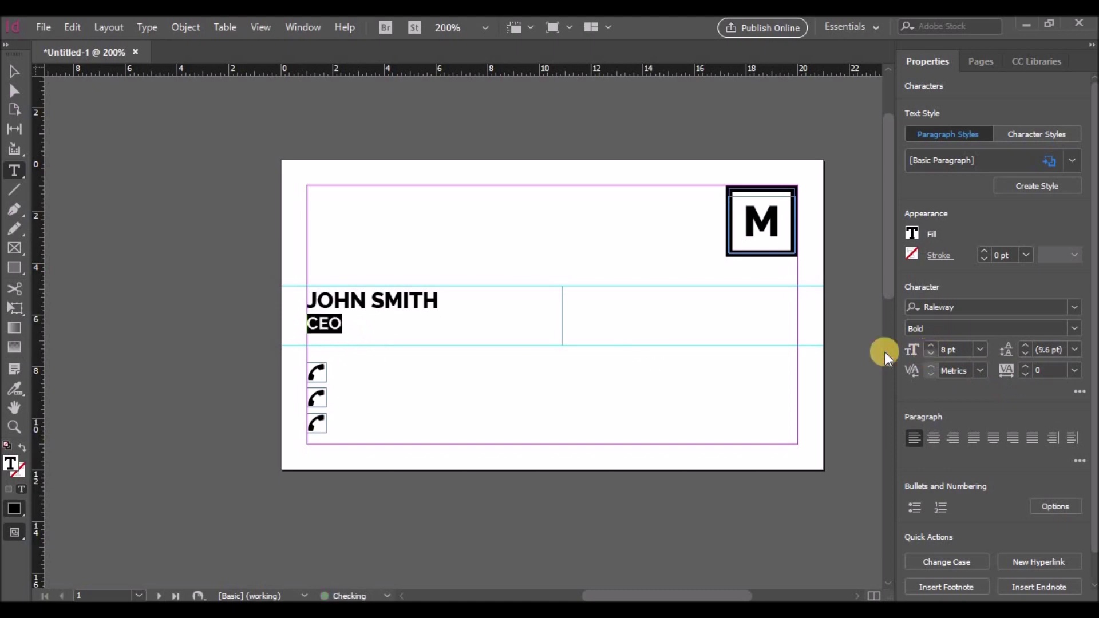
Shorten the name frame and raise it together with both guides
click(8, 71)
drag(434, 344, 434, 333)
drag(587, 285, 590, 267)
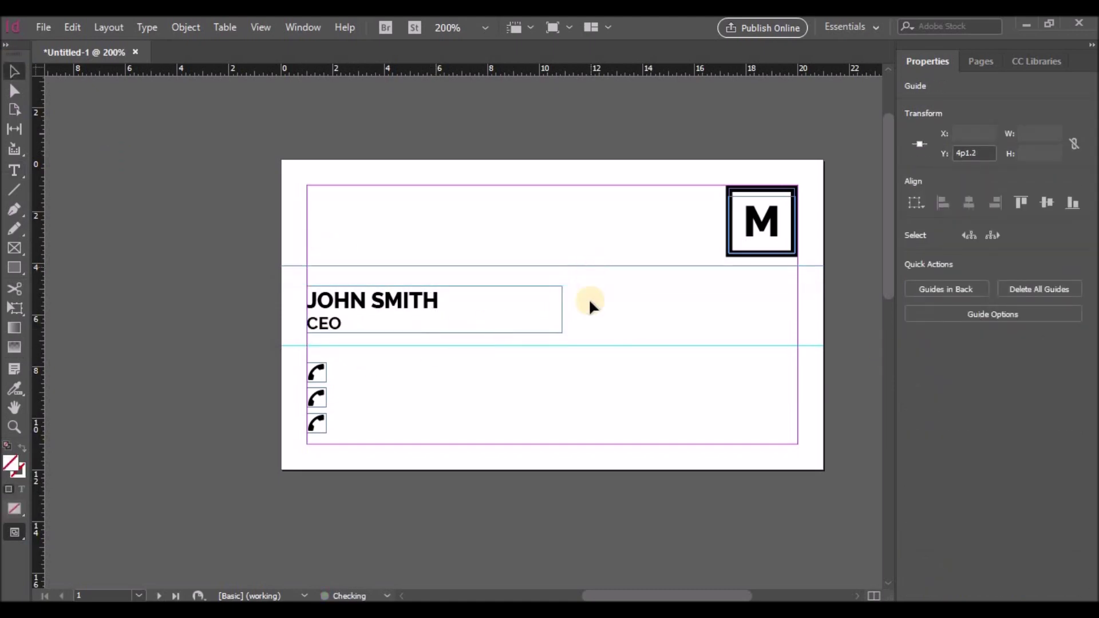
drag(412, 290, 411, 274)
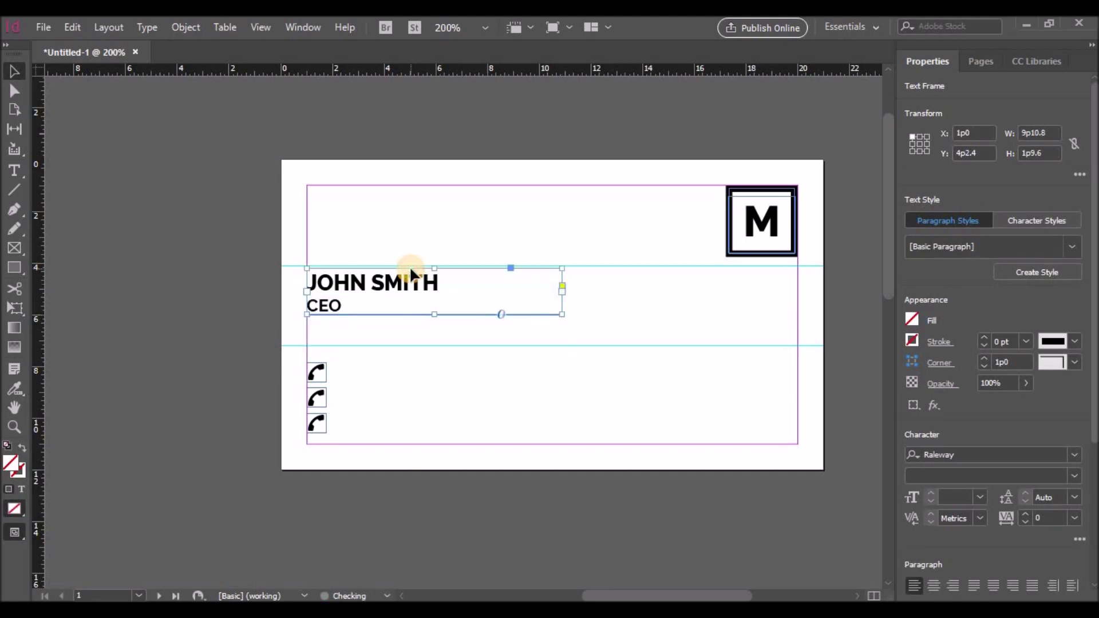
drag(443, 345, 457, 315)
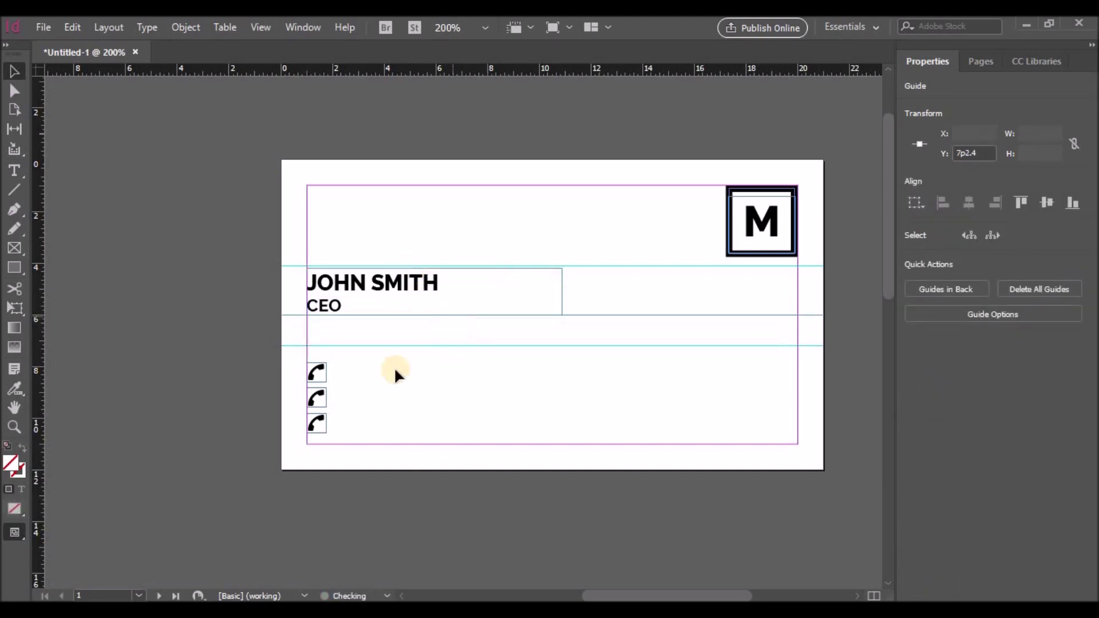
Nudge the three phone icons up and Alt-drag a fourth copy below them
drag(312, 424, 312, 424)
key(Up)
key(Up)
key(Up)
key(Up)
key(Up)
key(Up)
key(Up)
key(Up)
key(Up)
key(Up)
key(Up)
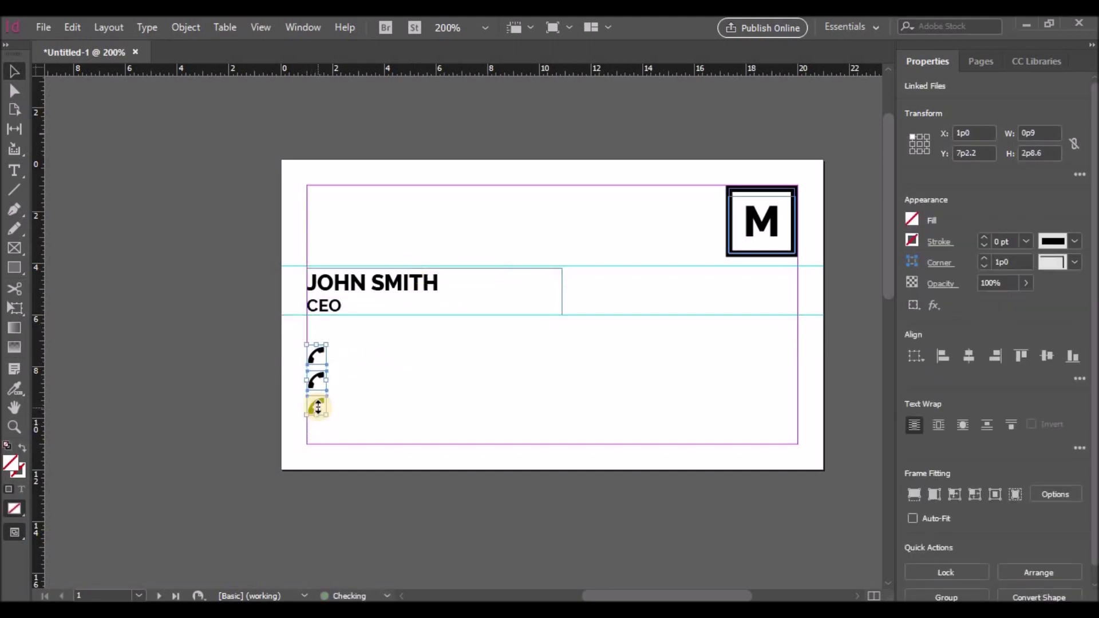
drag(315, 398, 317, 434)
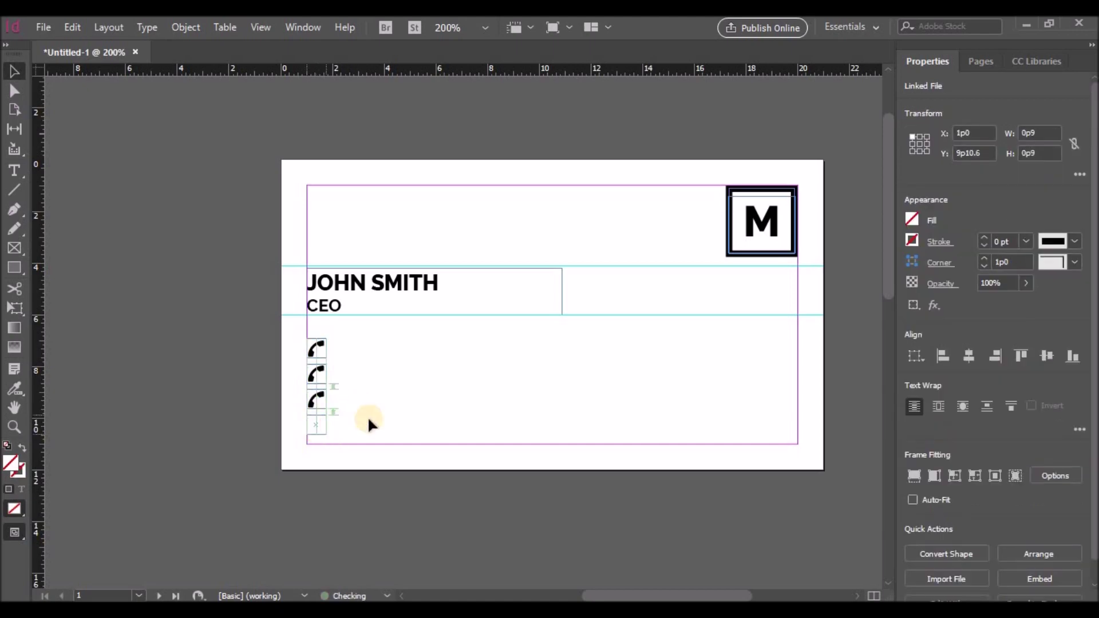
click(382, 410)
Replace the second phone icon with the icons8-new-post-26 envelope image
click(316, 374)
click(43, 27)
click(73, 250)
scroll(626, 345, down, 6)
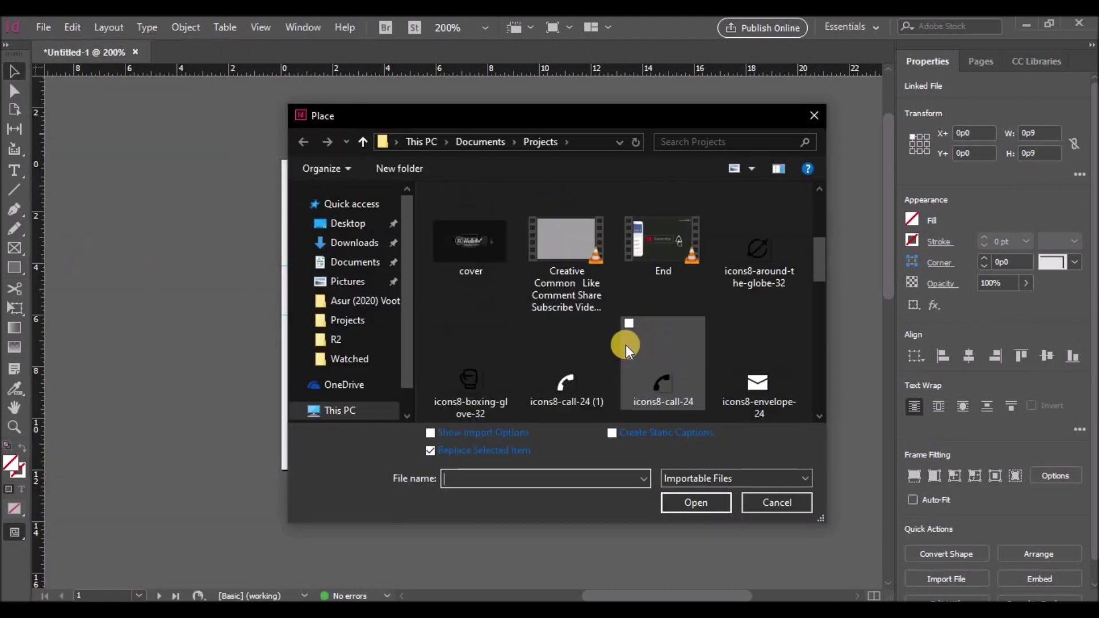
scroll(630, 366, down, 2)
click(654, 393)
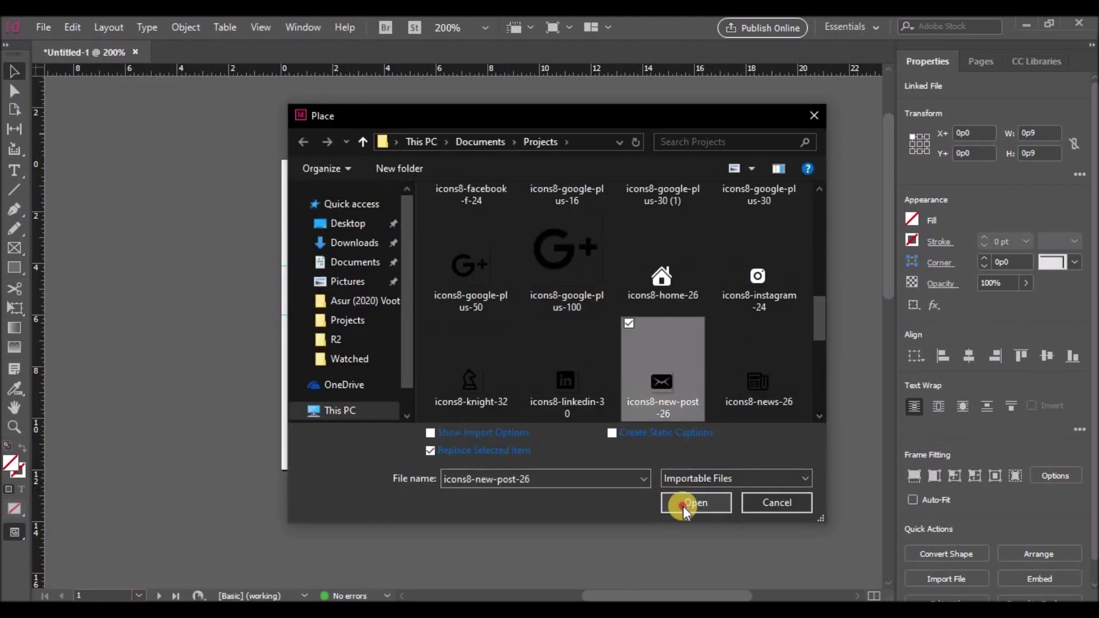
click(683, 503)
Swap the third icon for the icons8-website-24 globe image
click(43, 27)
click(57, 249)
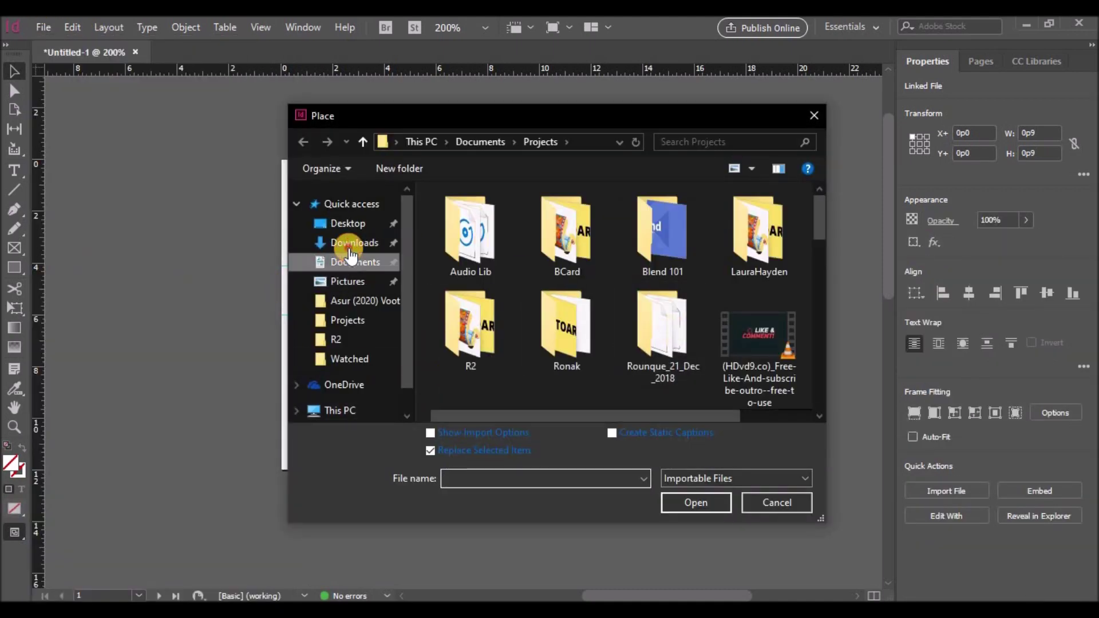
click(353, 243)
double_click(475, 238)
click(338, 415)
Select the bottom icon and browse Downloads in the Place dialog showing all file types
click(318, 423)
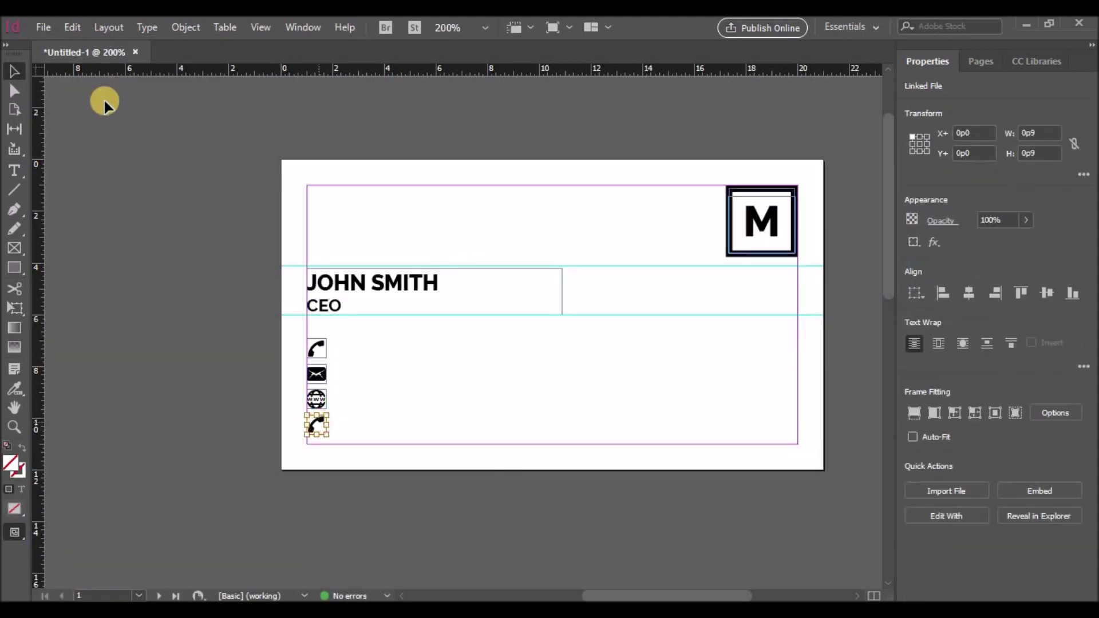
click(44, 28)
click(152, 256)
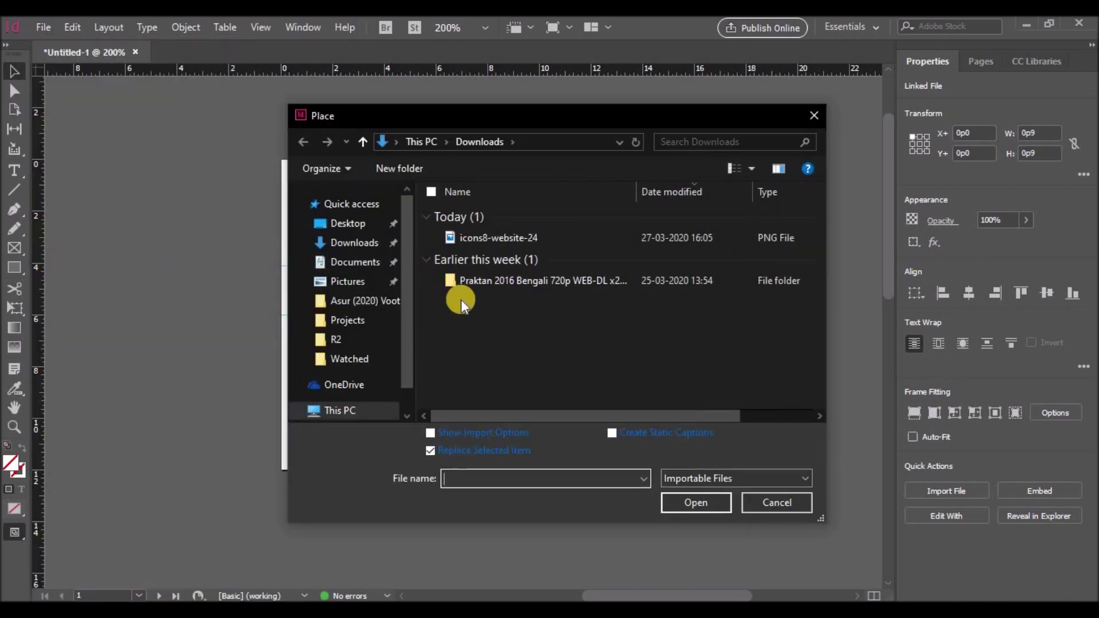
click(364, 262)
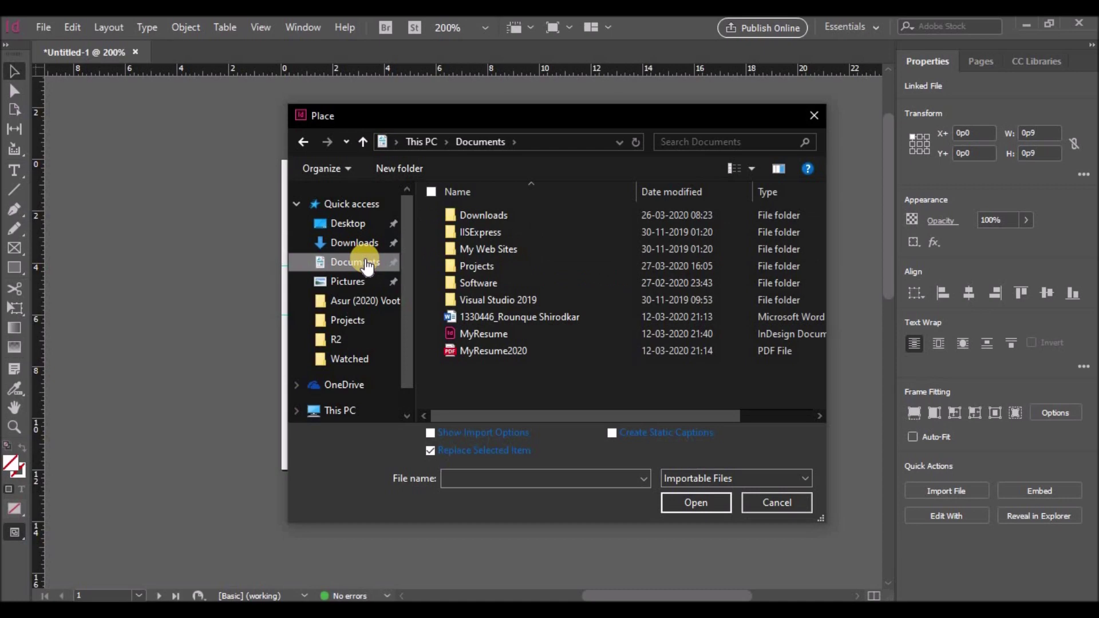
click(352, 244)
click(677, 477)
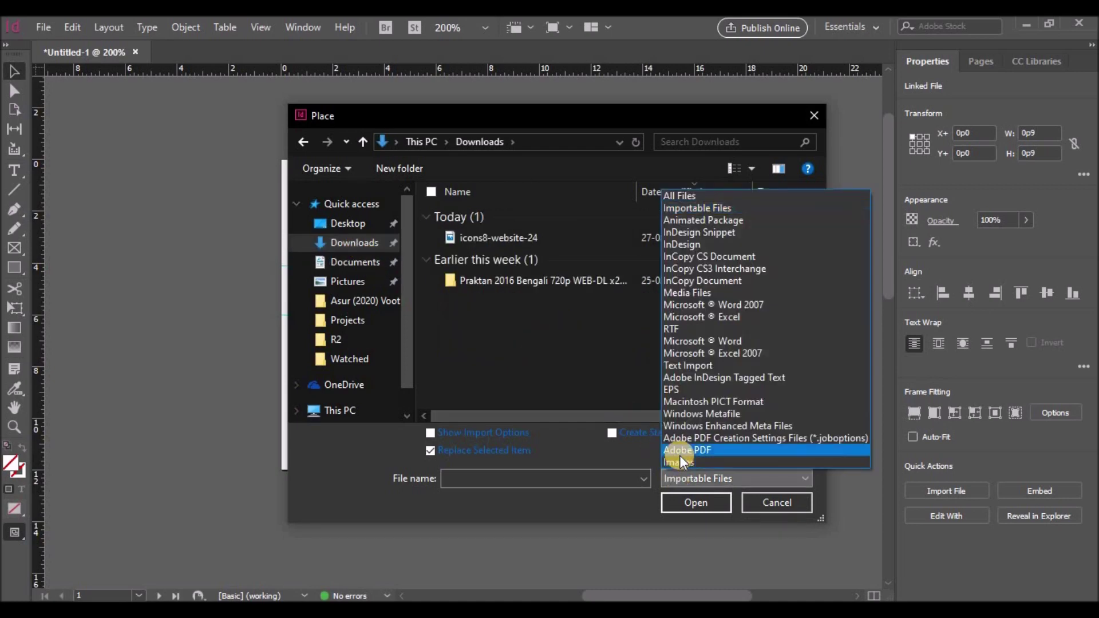
click(674, 197)
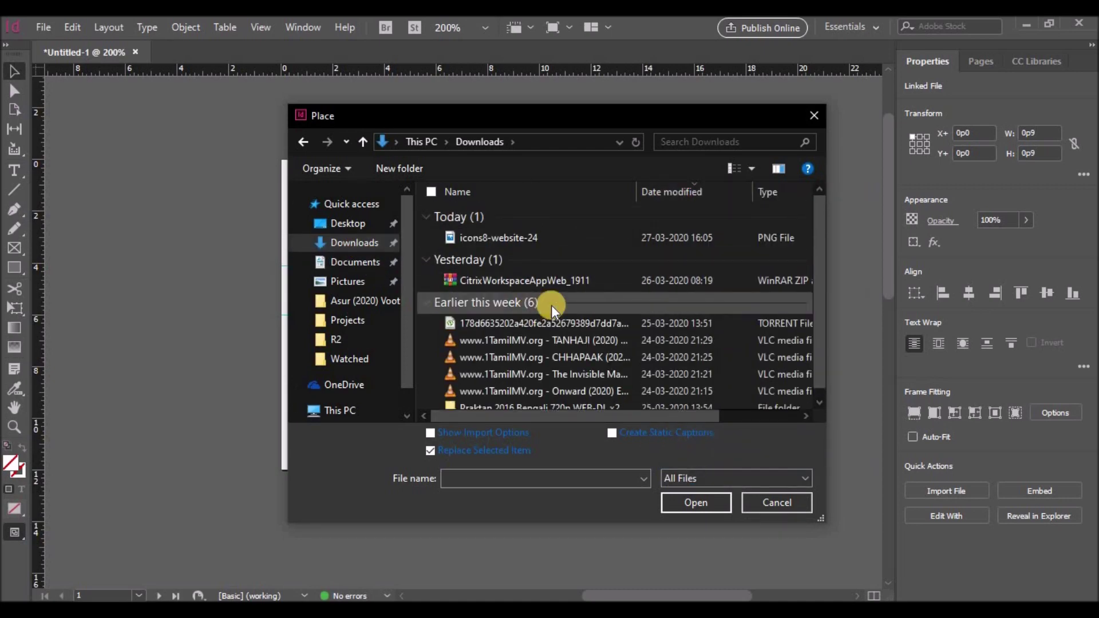
Place the location pin image from the Projects folder into the bottom icon
click(347, 320)
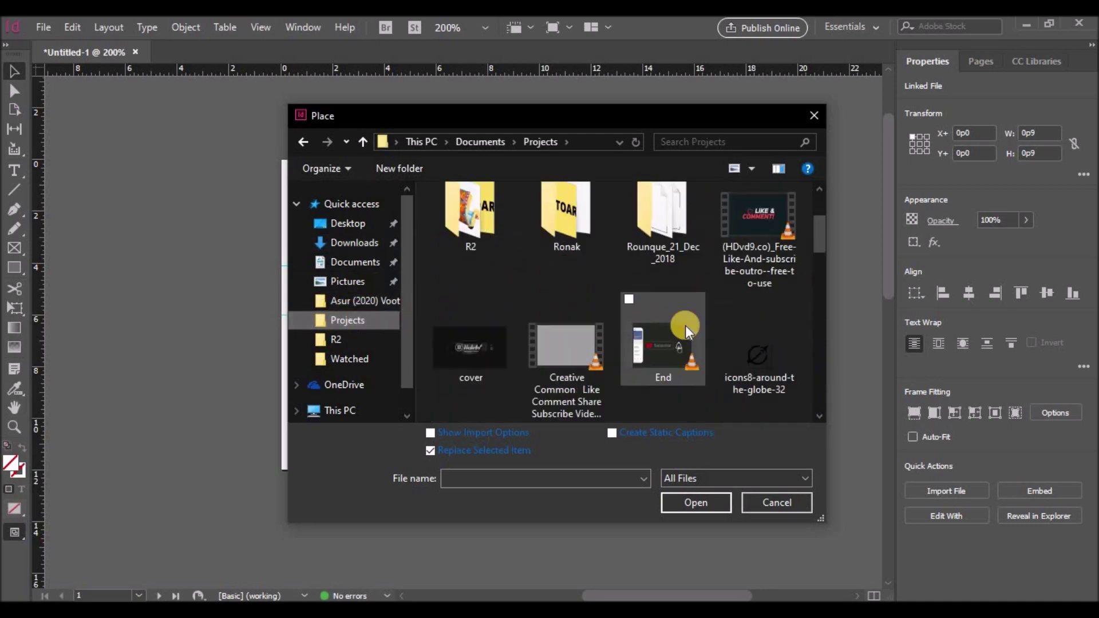
scroll(684, 325, down, 3)
scroll(683, 325, up, 1)
scroll(684, 325, down, 4)
click(628, 375)
click(696, 502)
click(617, 472)
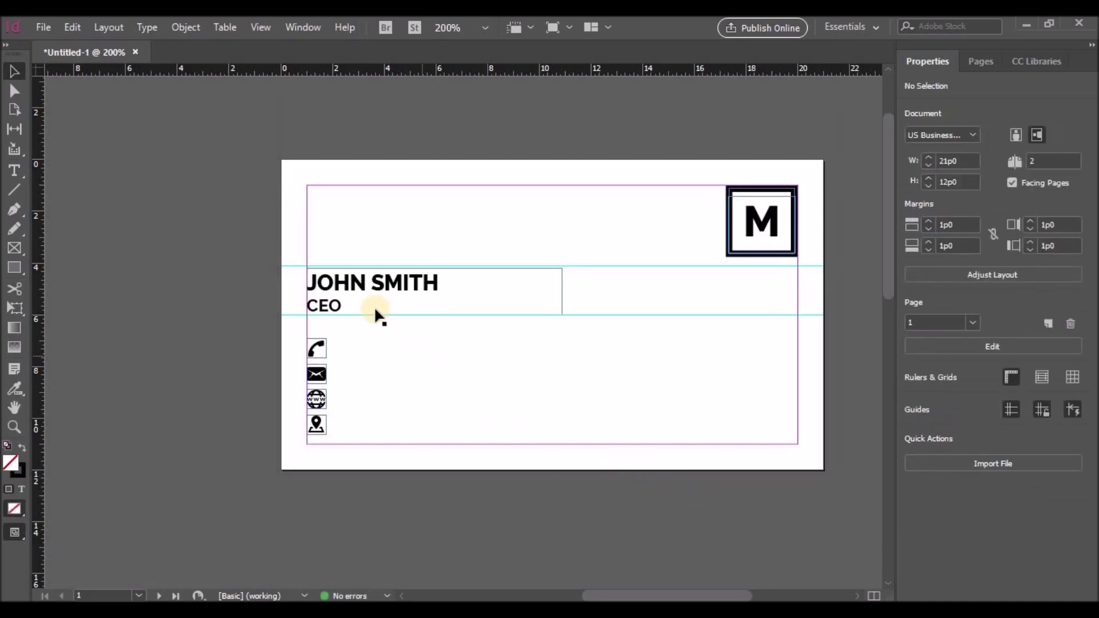
Copy the name frame beside the first icon and type the phone number into it
click(336, 304)
drag(336, 304, 338, 350)
double_click(363, 373)
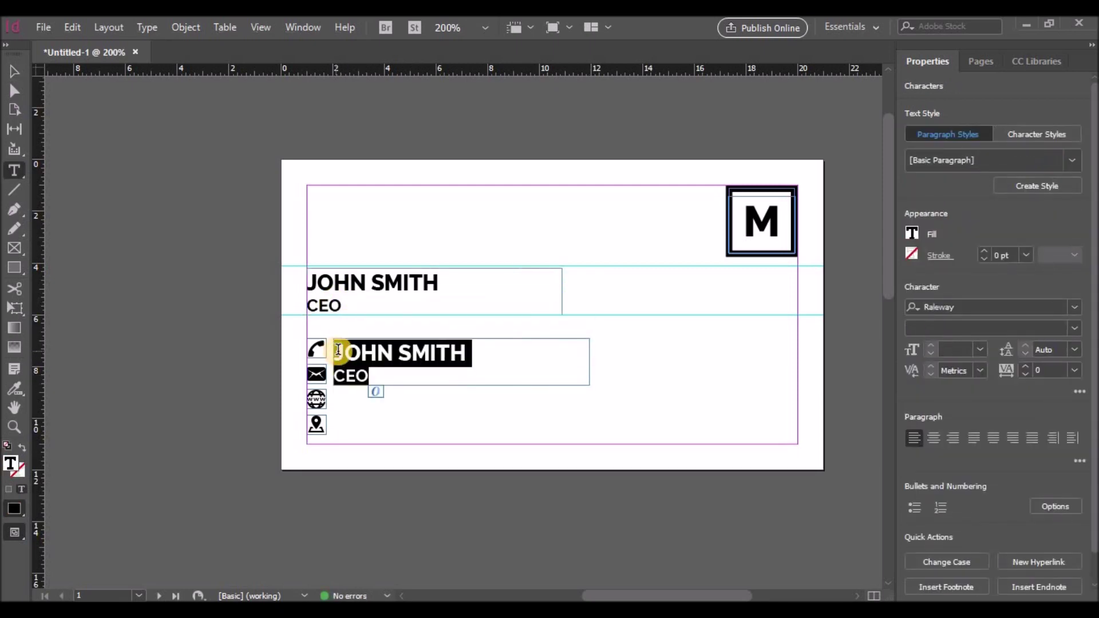
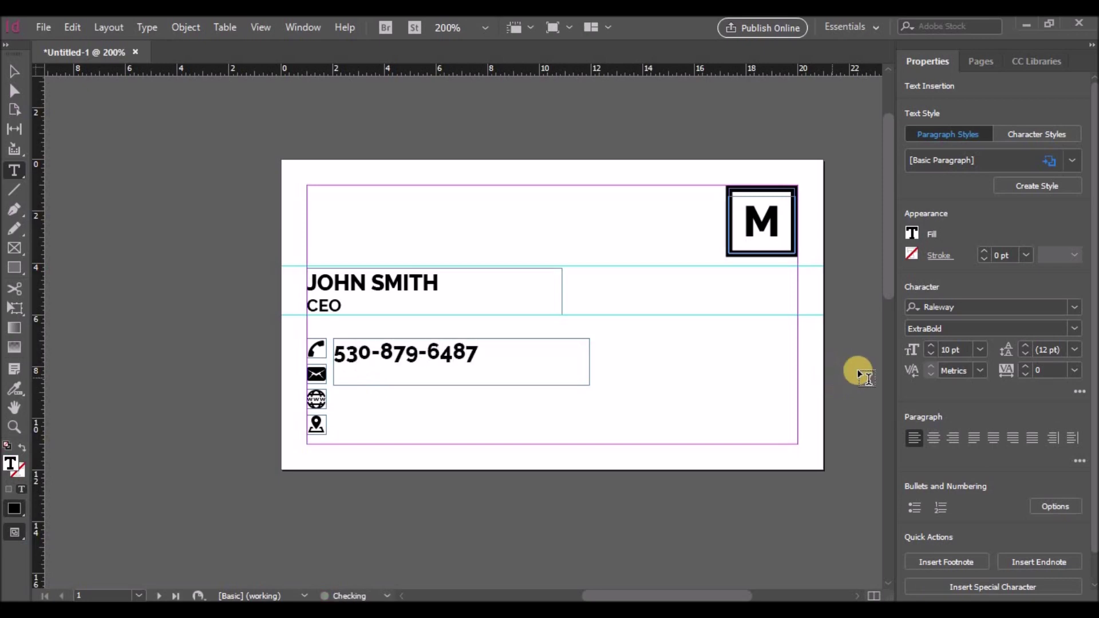
Set the phone number in Raleway Medium at 7 pt
drag(479, 353, 336, 352)
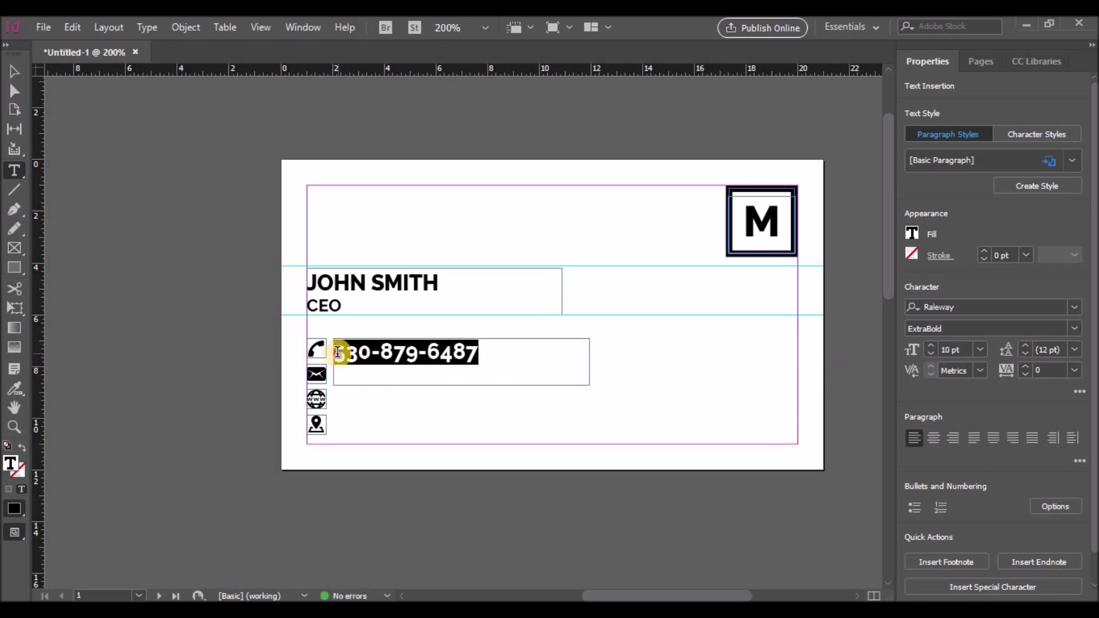
click(1075, 328)
click(944, 162)
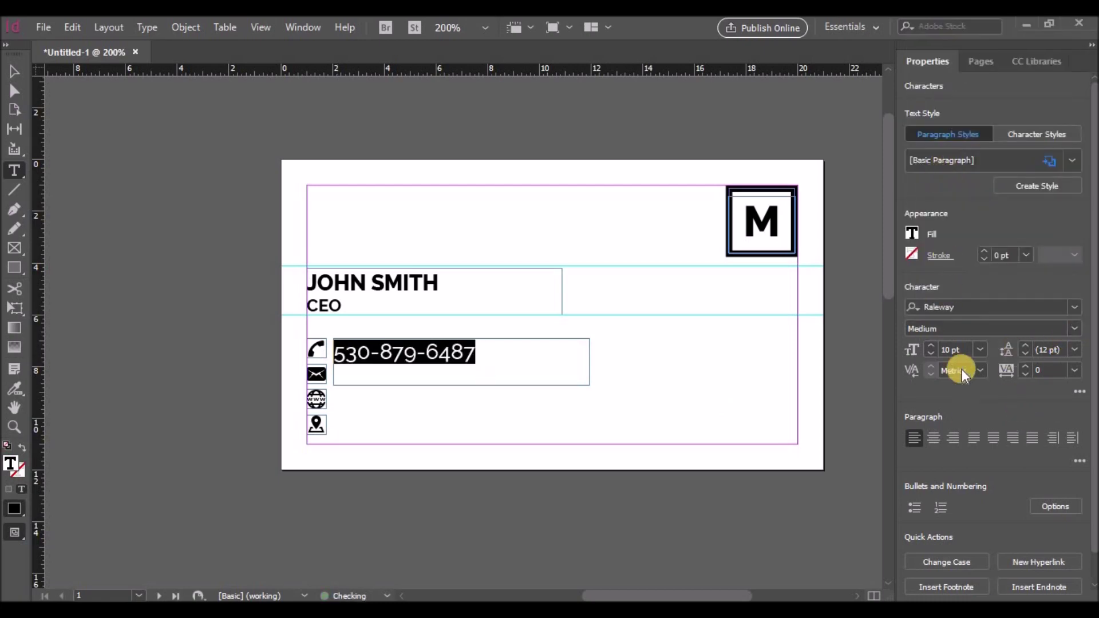
click(930, 354)
click(930, 355)
click(930, 355)
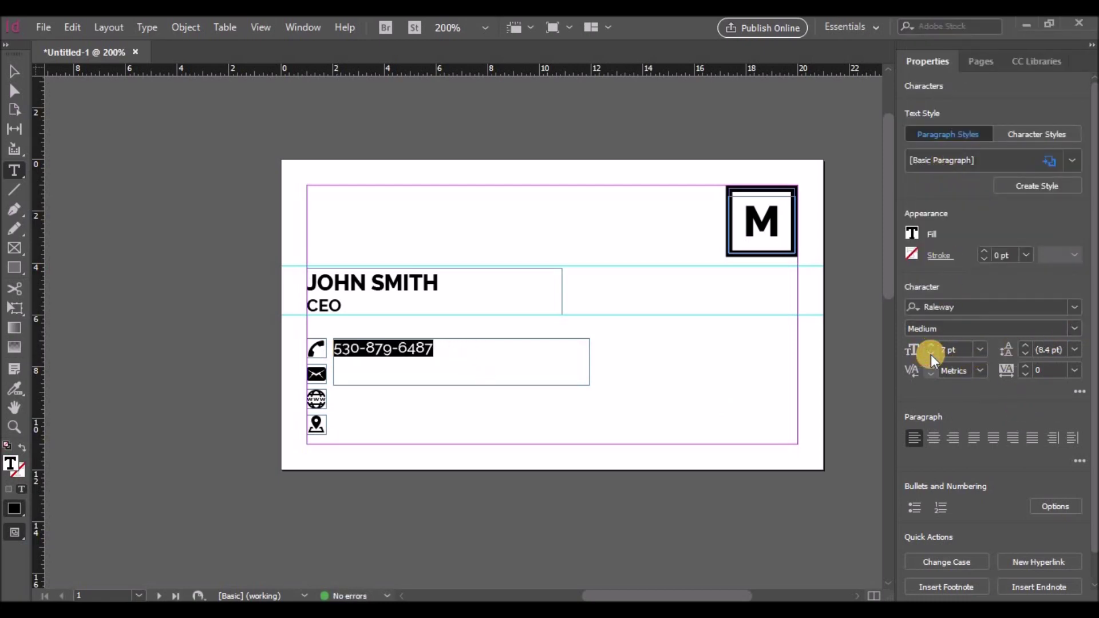
Shorten the phone frame to one line and copy it down into the e-mail and web rows
click(15, 75)
drag(461, 385, 459, 358)
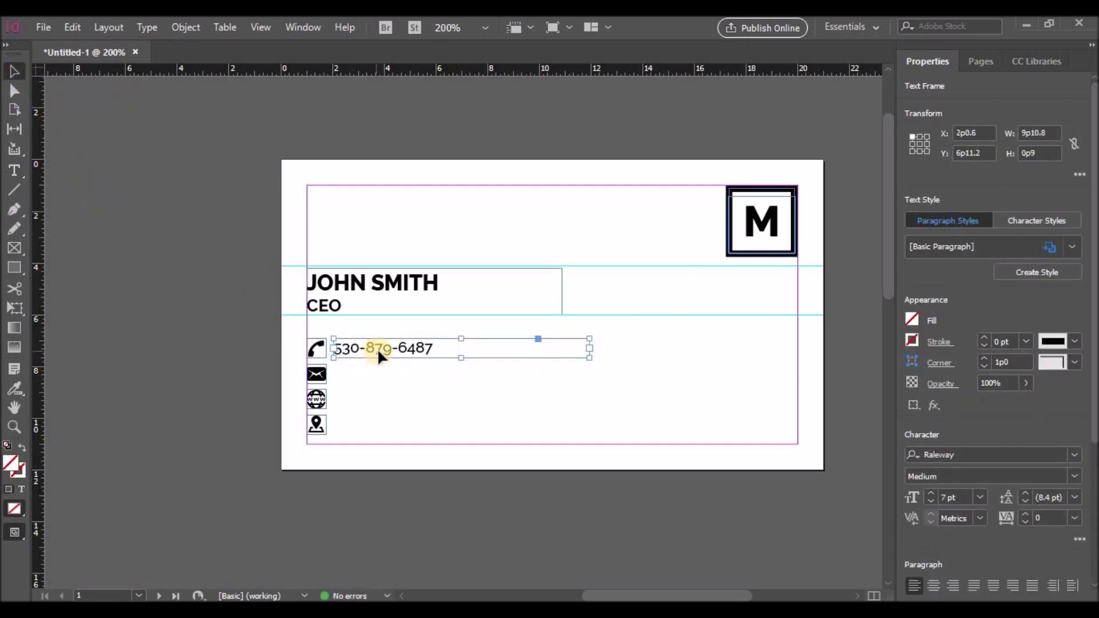
drag(377, 354, 377, 426)
Replace the placeholder numbers in the email and website rows with the e-mail and web address
double_click(425, 373)
drag(433, 374, 330, 373)
text(info@websitename.com)
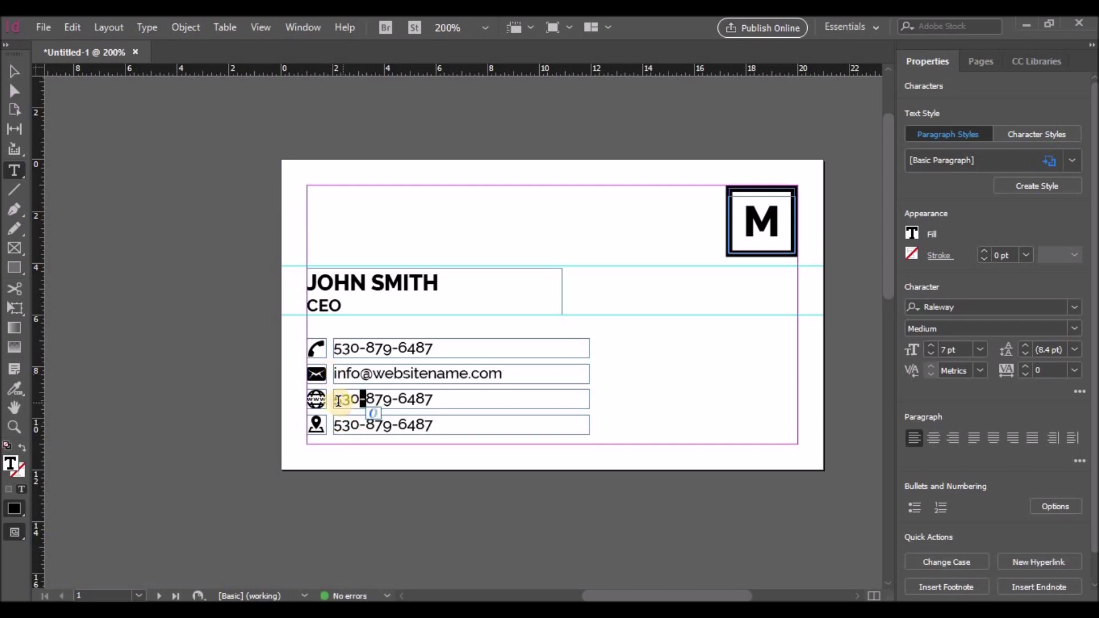
drag(323, 399, 436, 401)
key(BackSpace)
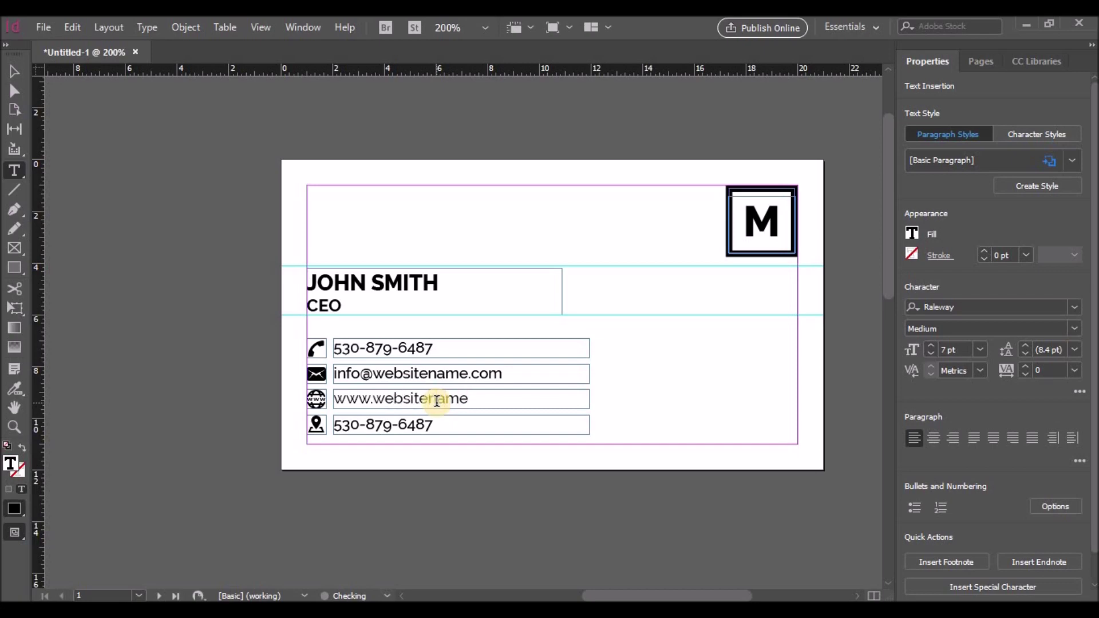
Type the street address into the location row, then deselect everything
drag(434, 425, 336, 425)
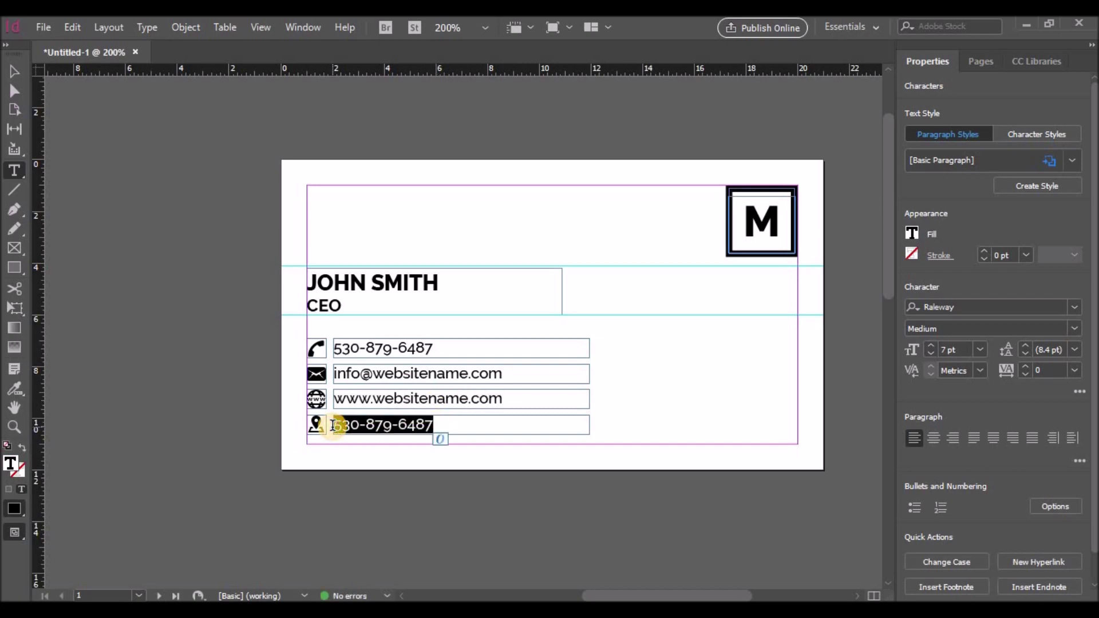
text(1400)
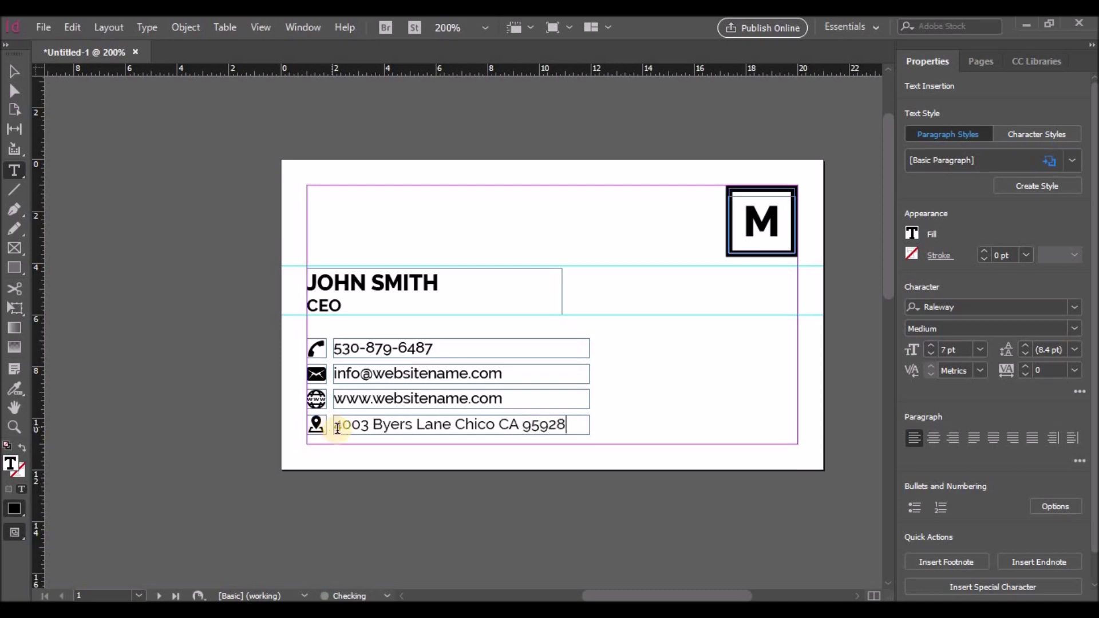
text(,)
click(15, 71)
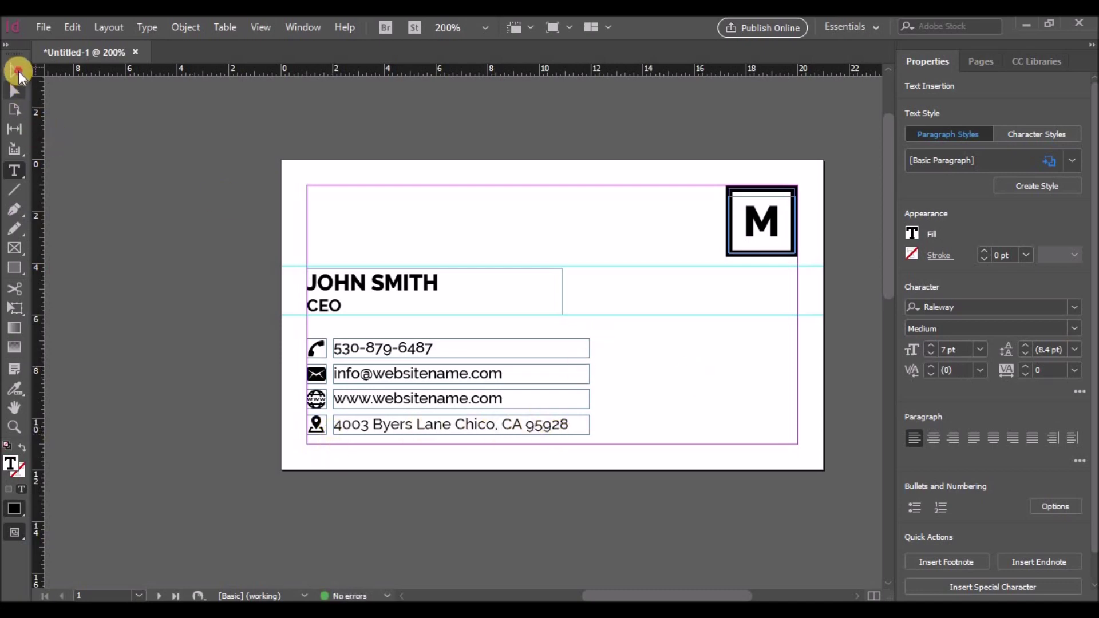
click(696, 378)
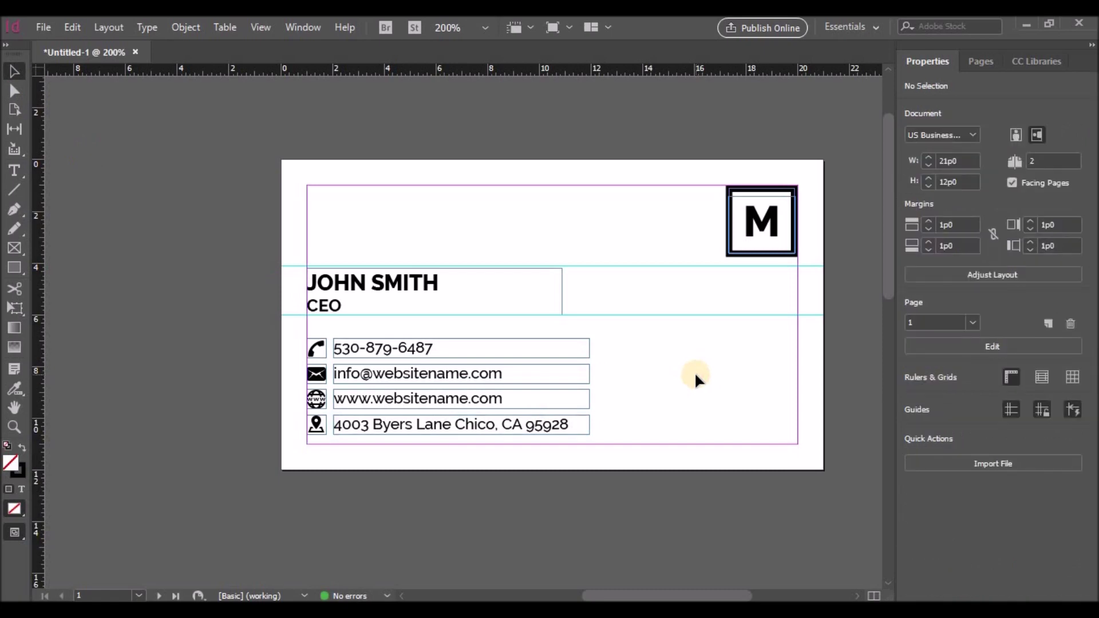
Draw a rectangle covering all of page 2 and fill it with [Black]
scroll(695, 372, down, 8)
drag(649, 596, 570, 596)
click(14, 267)
mouse_move(125, 241)
mouse_down()
mouse_move(544, 466)
mouse_move(668, 550)
mouse_up()
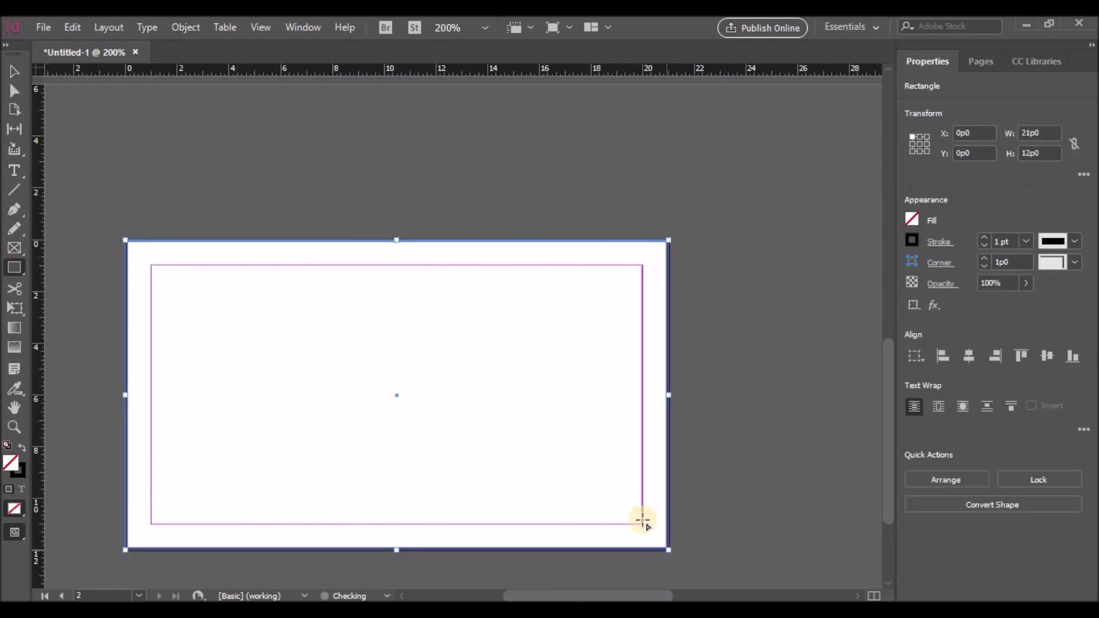
click(909, 220)
click(774, 373)
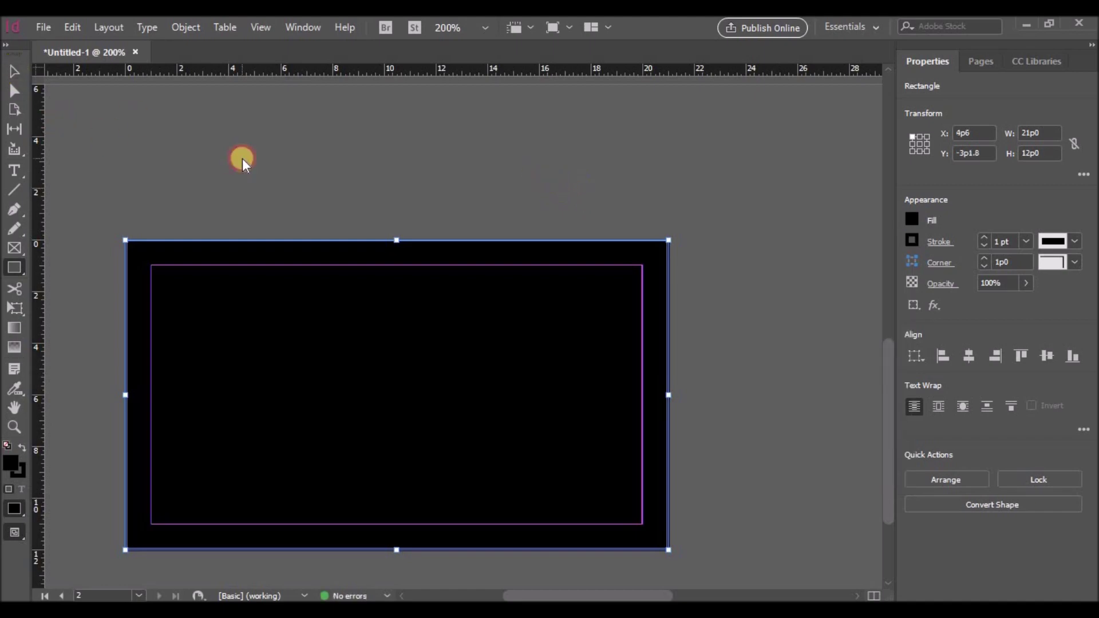
click(242, 162)
click(627, 325)
Back on the front page, select the M letter frame and its surrounding square
click(15, 71)
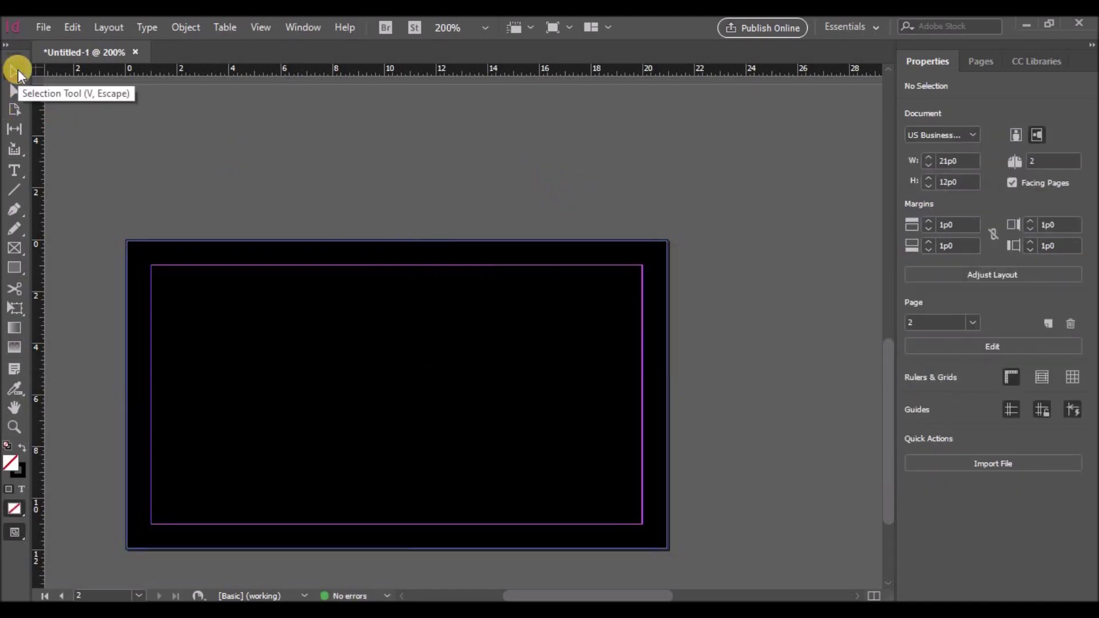
scroll(699, 265, up, 5)
drag(628, 597, 748, 596)
click(521, 207)
shift+click(529, 149)
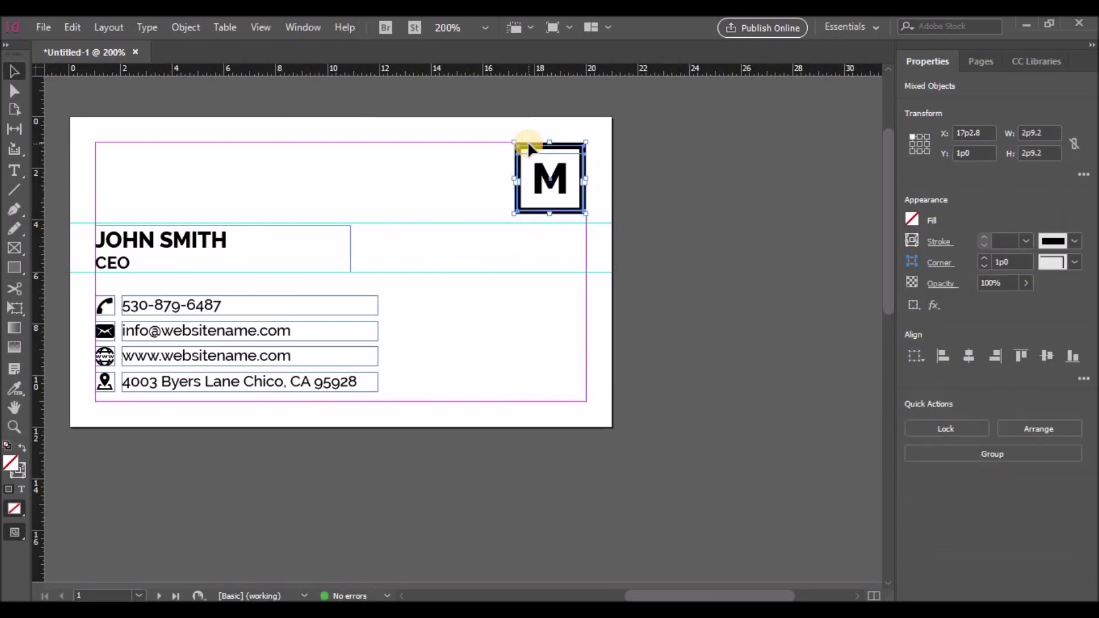
Move the M logo onto the centre of the black back page
drag(532, 210, 330, 519)
scroll(499, 361, down, 3)
drag(630, 596, 515, 596)
drag(870, 303, 335, 552)
mouse_move(621, 596)
mouse_down()
mouse_move(533, 596)
mouse_move(632, 593)
mouse_move(616, 592)
mouse_up()
scroll(554, 473, down, 4)
scroll(613, 487, down, 2)
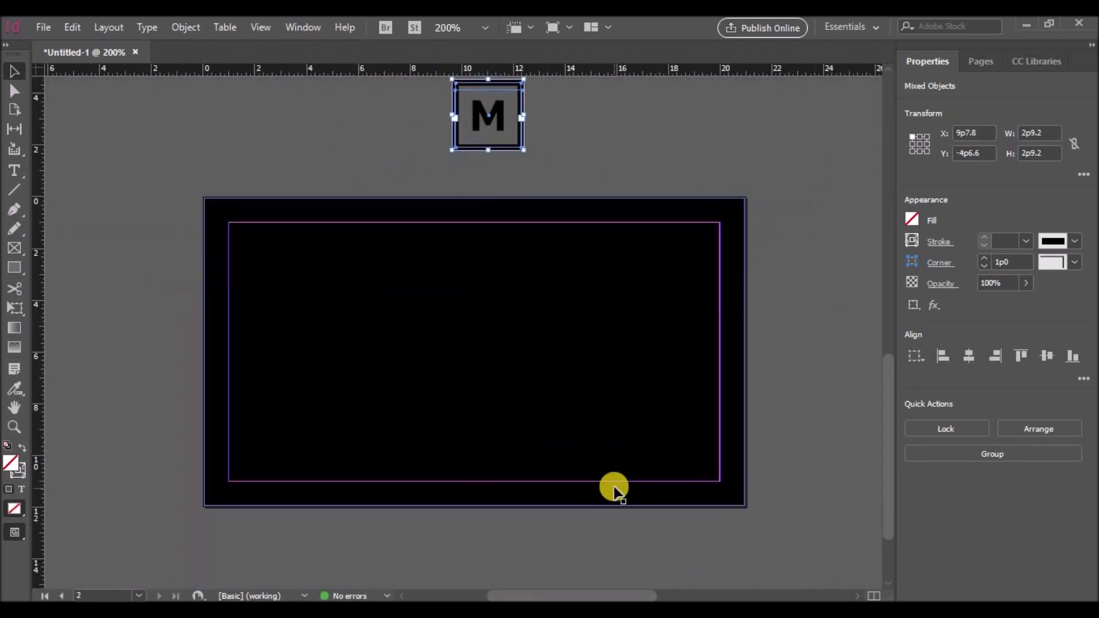
scroll(613, 487, up, 1)
drag(475, 178, 467, 408)
Give the M's square a white 2 pt outline, widen it into a box, and centre it
click(570, 403)
click(462, 363)
shift+click(434, 394)
click(461, 366)
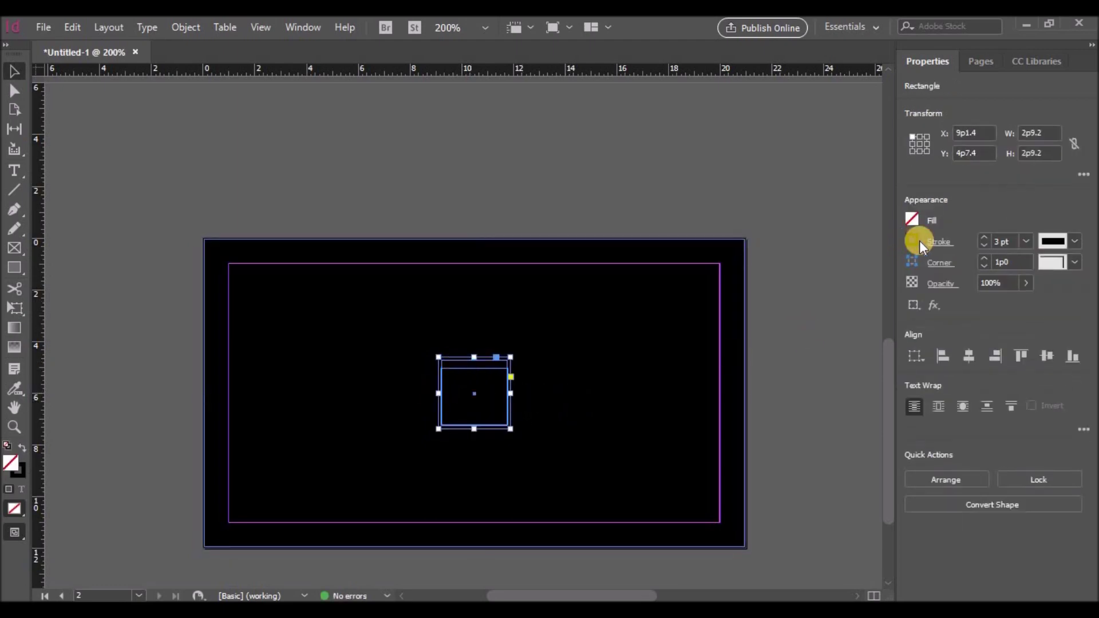
click(917, 243)
click(766, 383)
drag(439, 395, 398, 393)
drag(510, 393, 563, 394)
drag(402, 394, 387, 393)
click(985, 246)
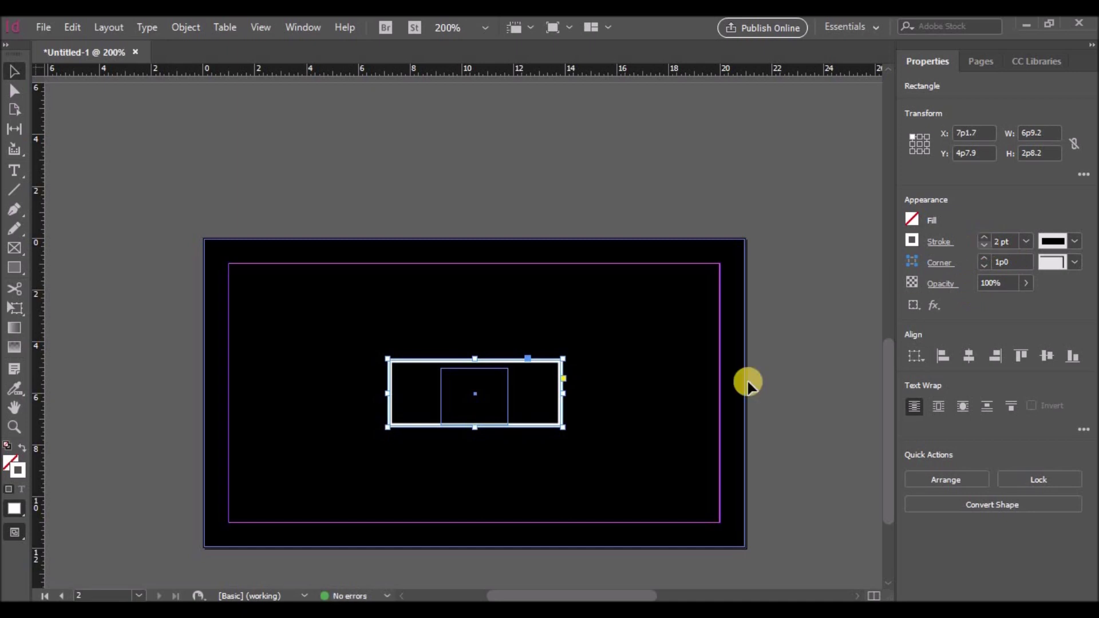
drag(482, 358, 450, 395)
Make the M white and widen its text frame on both sides
double_click(492, 392)
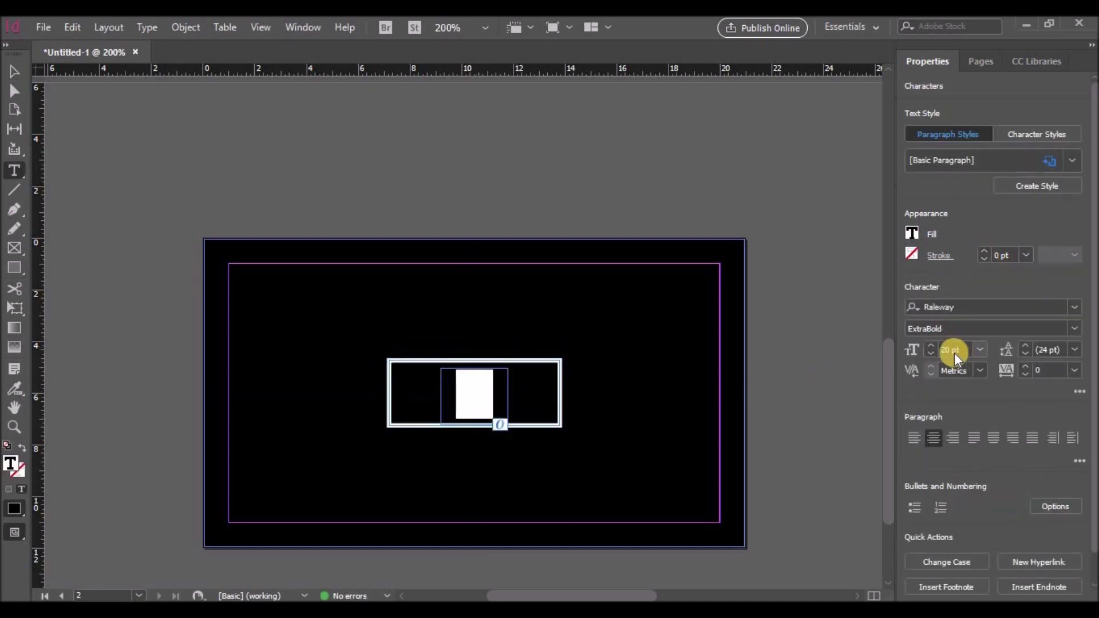
click(912, 231)
click(774, 372)
click(14, 71)
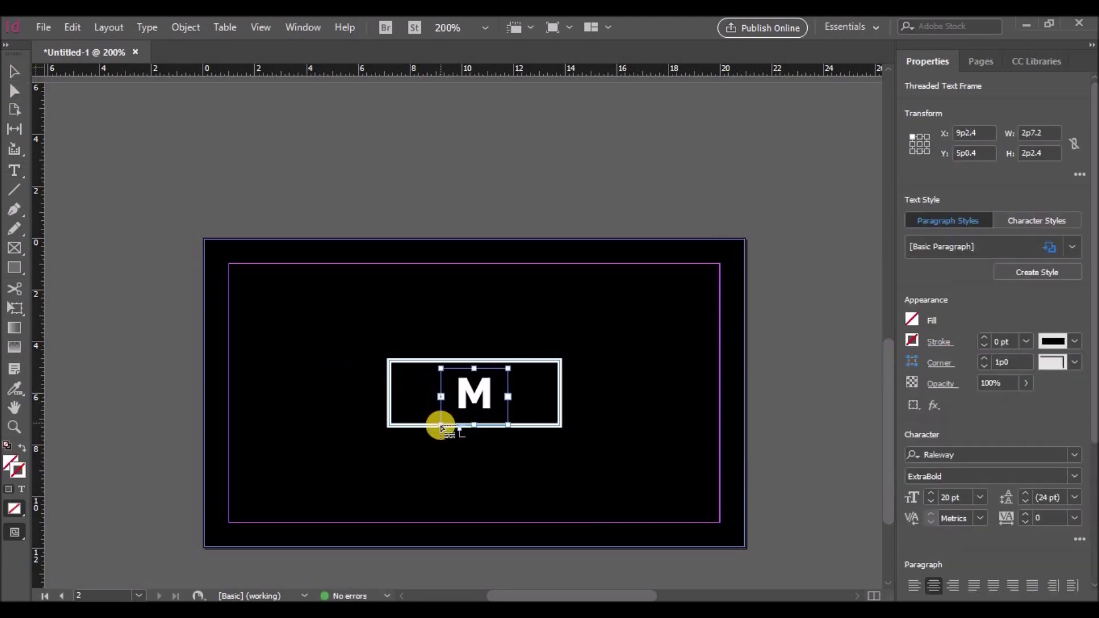
drag(440, 370, 388, 358)
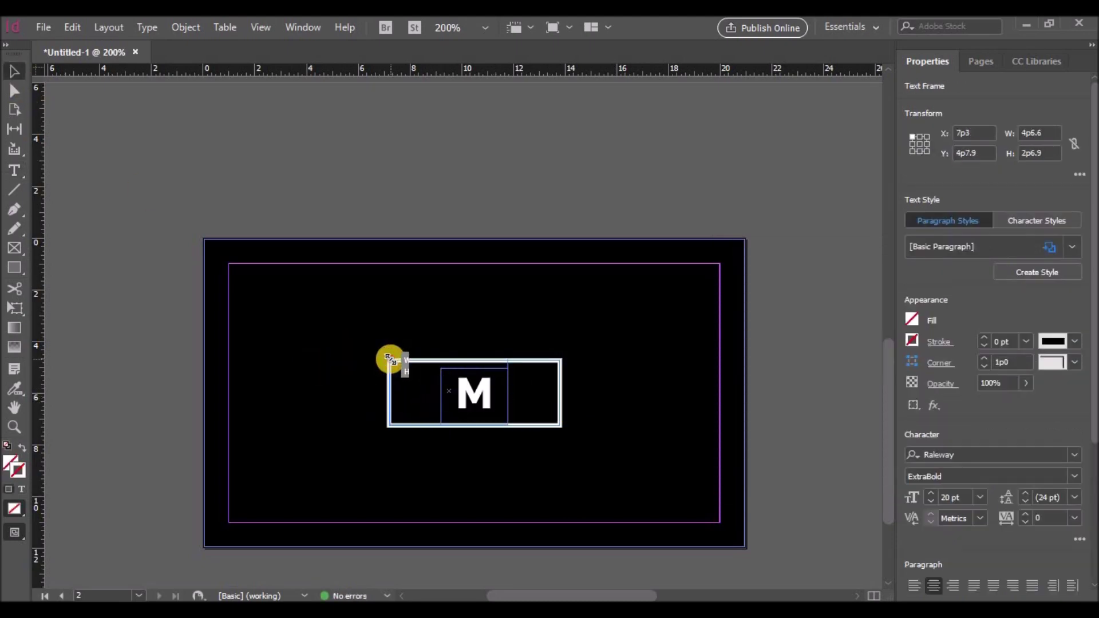
drag(507, 359, 552, 365)
Extend the M to MINIM and set it in Bold at 15 pt
double_click(511, 378)
text(INIM)
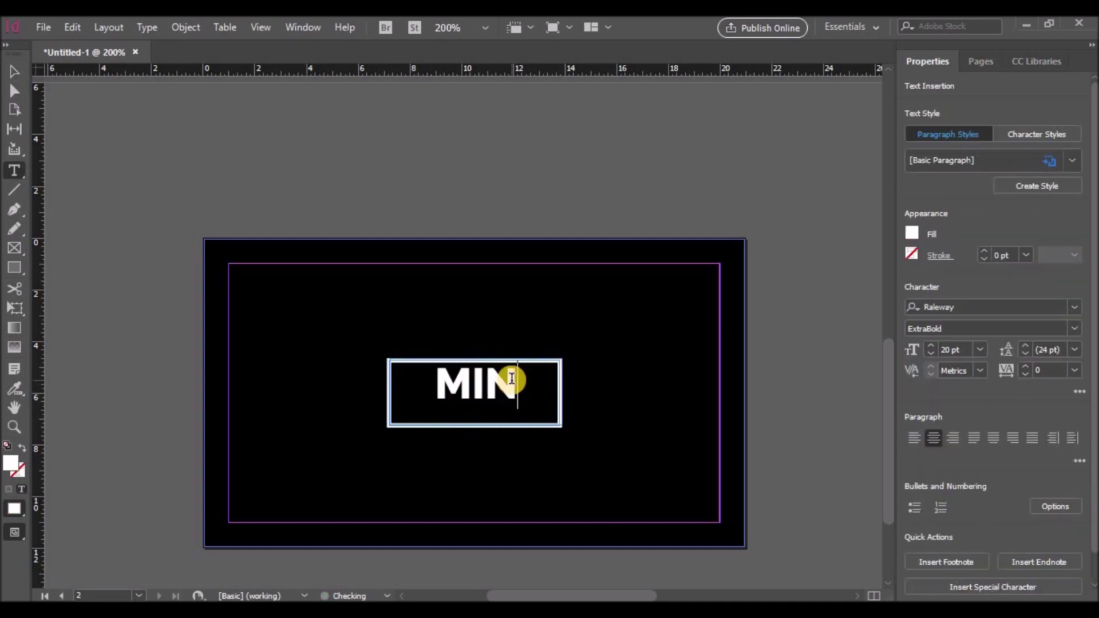
drag(542, 382, 400, 387)
click(975, 332)
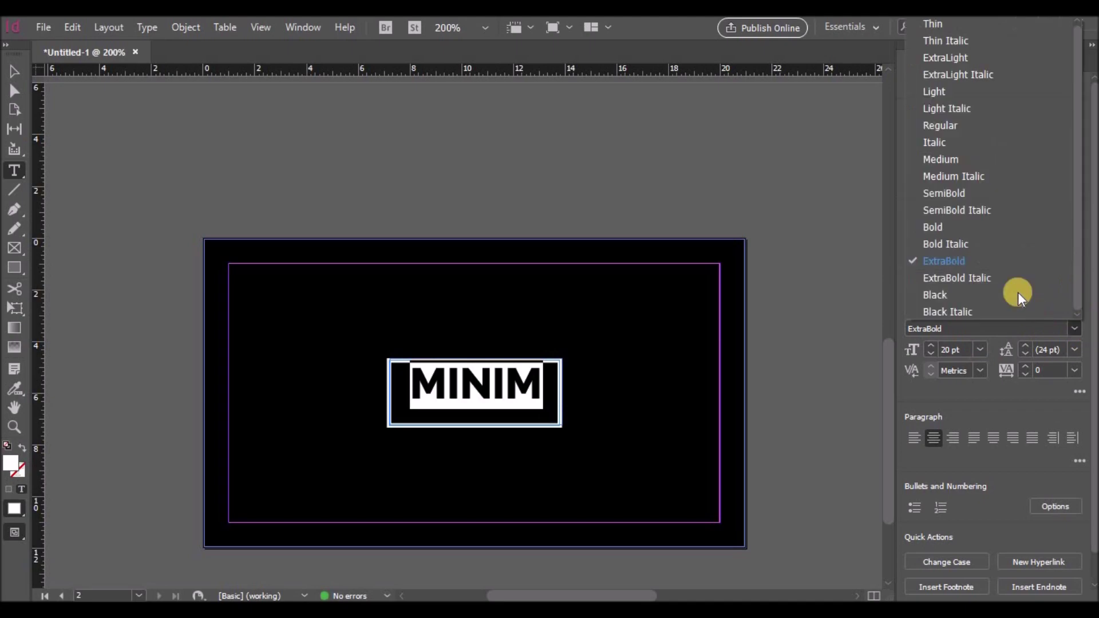
click(960, 225)
click(929, 355)
click(929, 356)
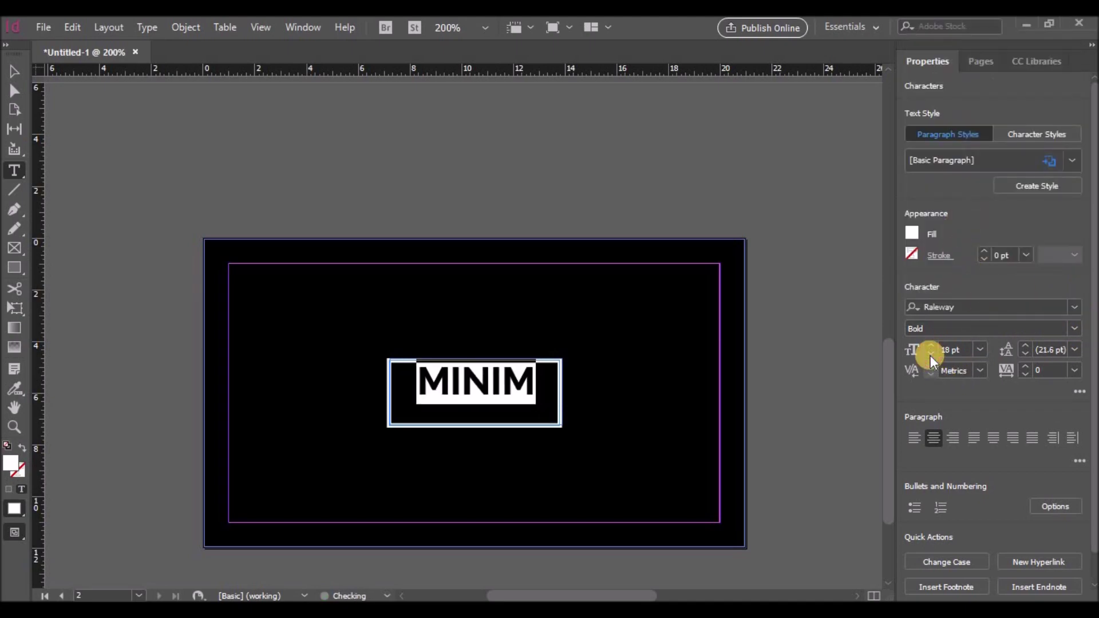
click(930, 355)
click(930, 356)
click(930, 355)
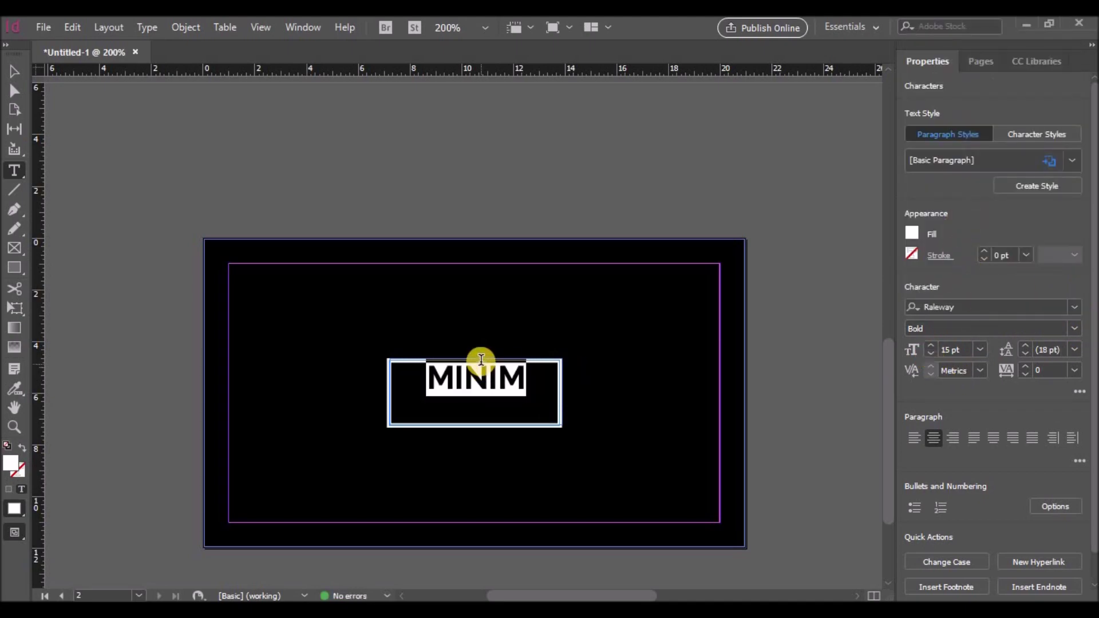
Set MINIM's tracking to 200
click(1072, 370)
click(1053, 304)
click(1072, 369)
click(1054, 337)
click(1073, 370)
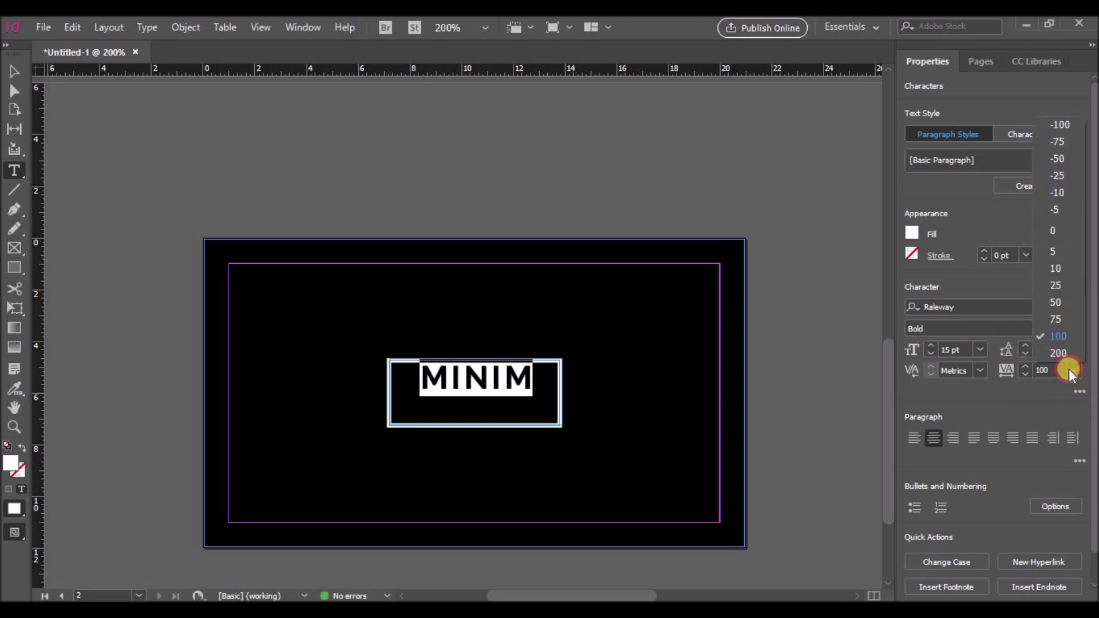
click(1060, 353)
Tighten the MINIM text frame and raise the white box's bottom edge to fit the word
click(14, 71)
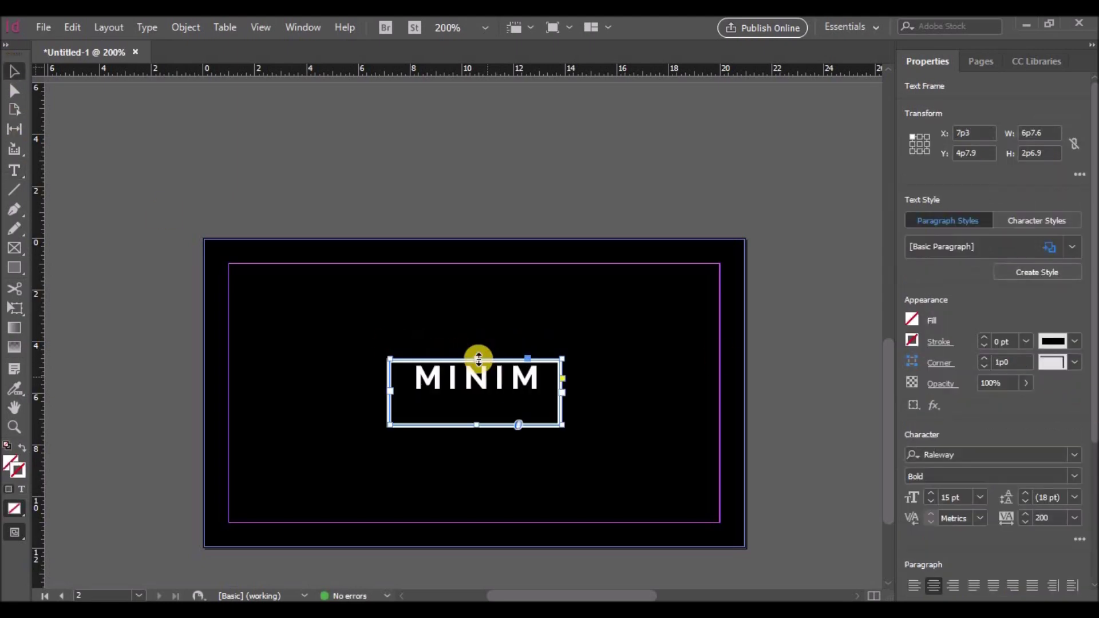
drag(478, 357, 479, 368)
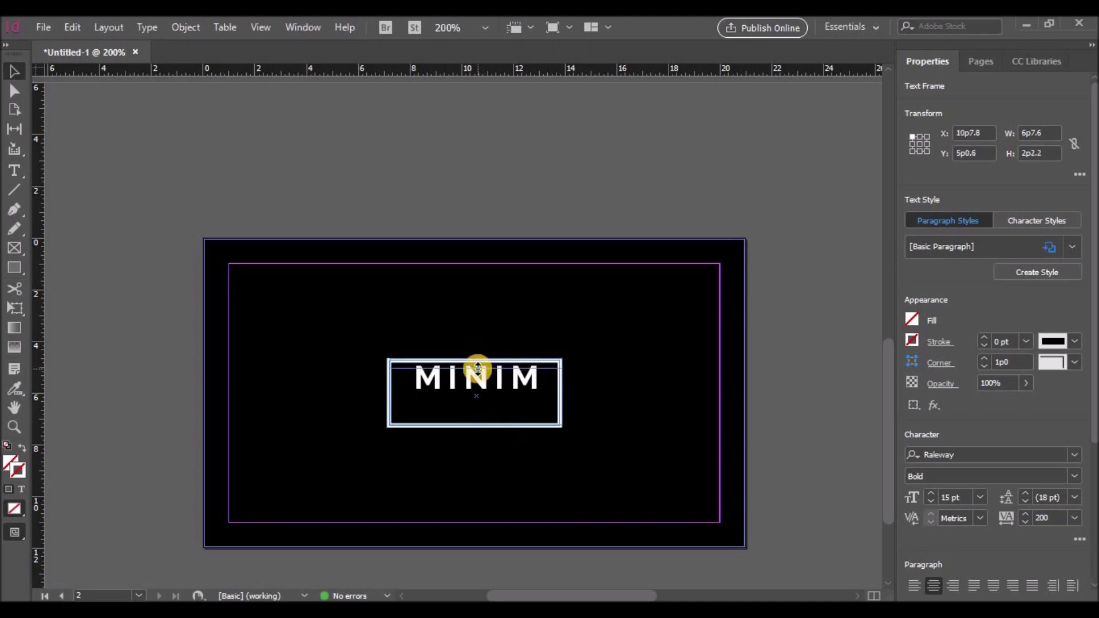
drag(474, 424, 474, 409)
click(472, 427)
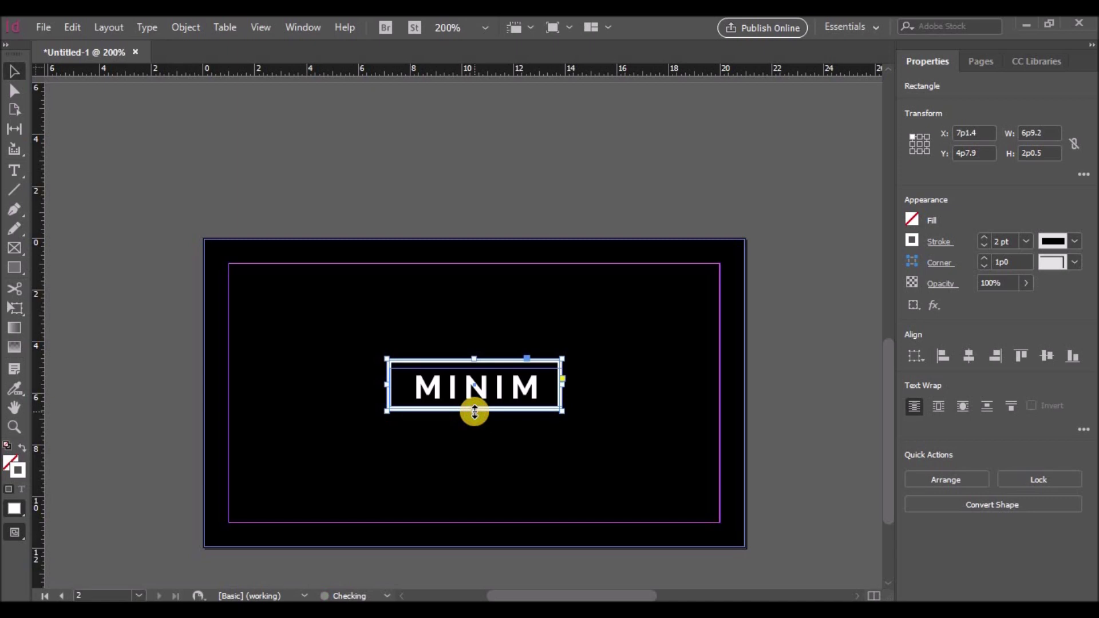
click(484, 386)
Copy the MINIM box below it, fill the copy with [Paper], and flatten it into a thin bar
drag(476, 368, 473, 364)
click(507, 355)
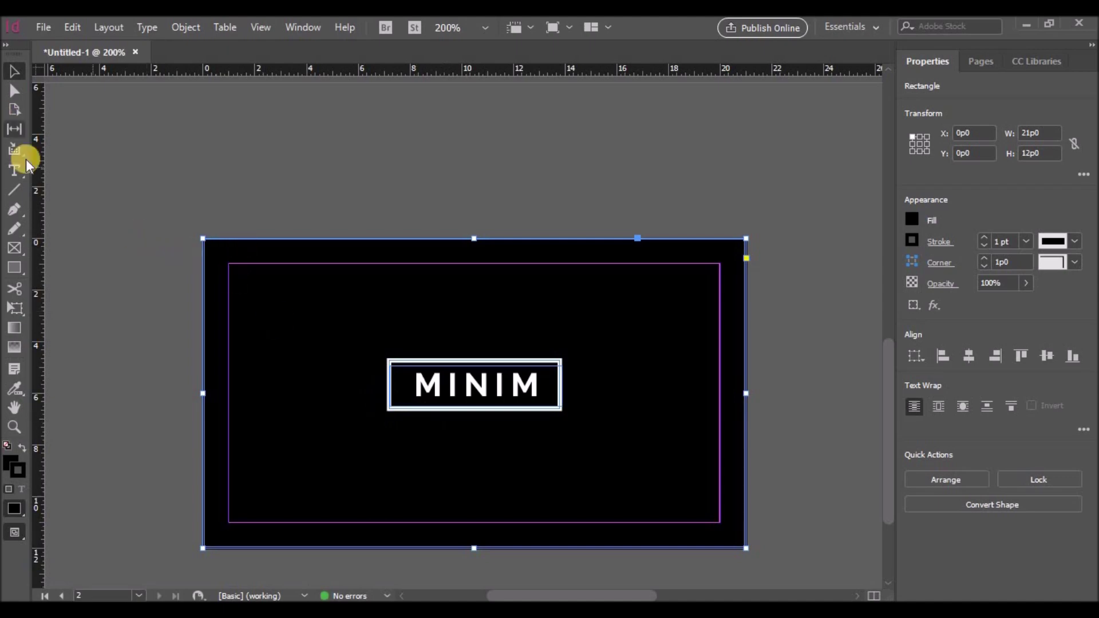
click(409, 360)
drag(456, 411, 457, 471)
click(912, 222)
click(767, 358)
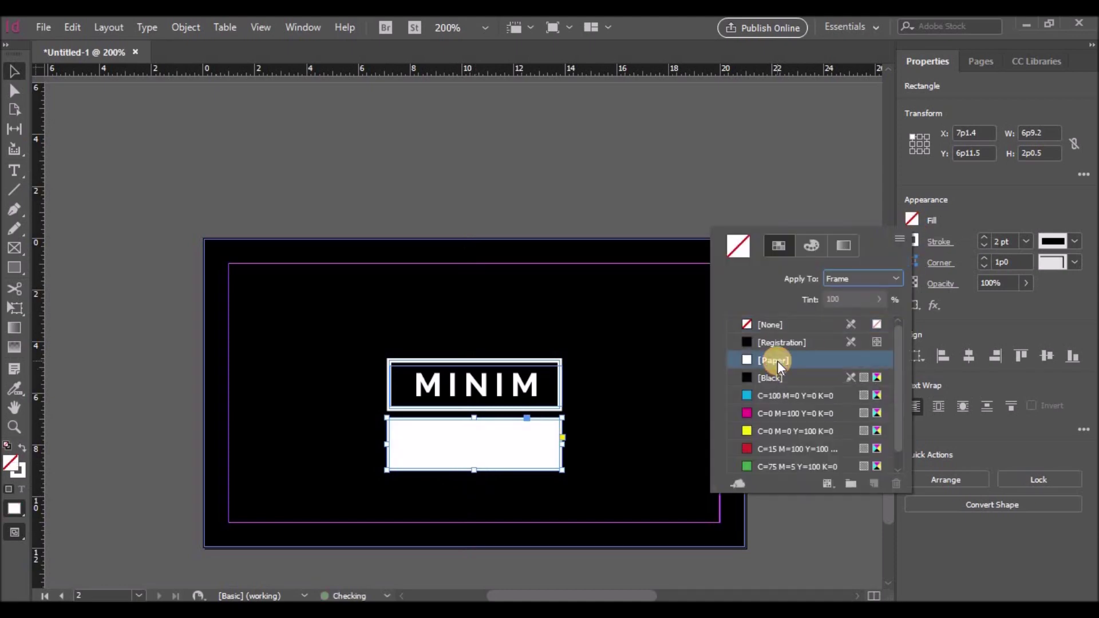
click(473, 470)
drag(474, 469, 475, 438)
click(593, 446)
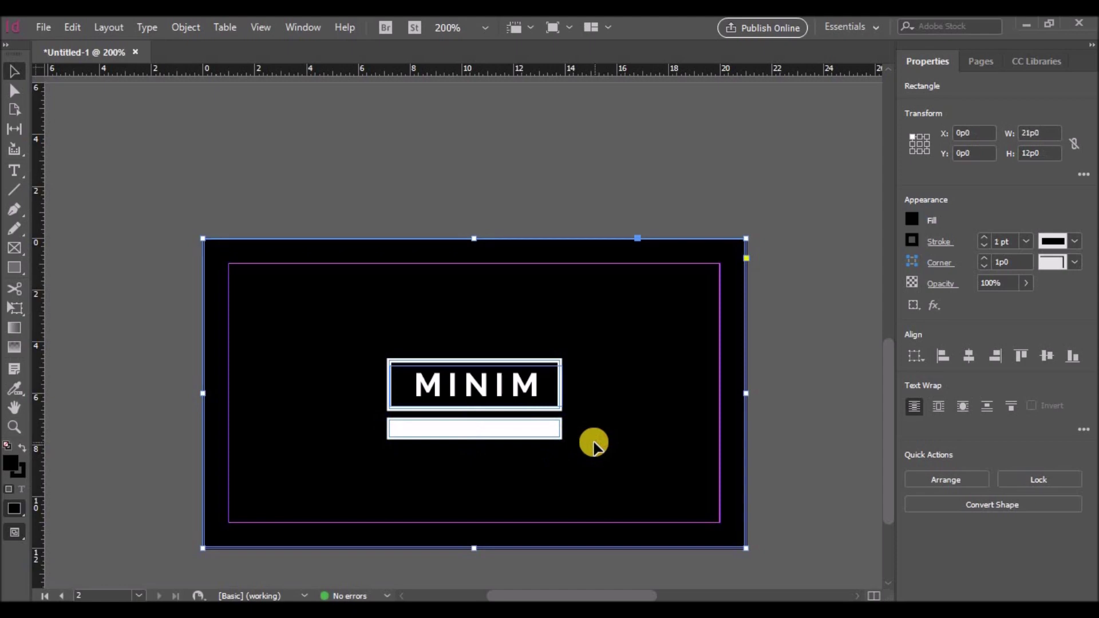
Nudge the MINIM frame right and place a copy of it on the white bar
click(473, 387)
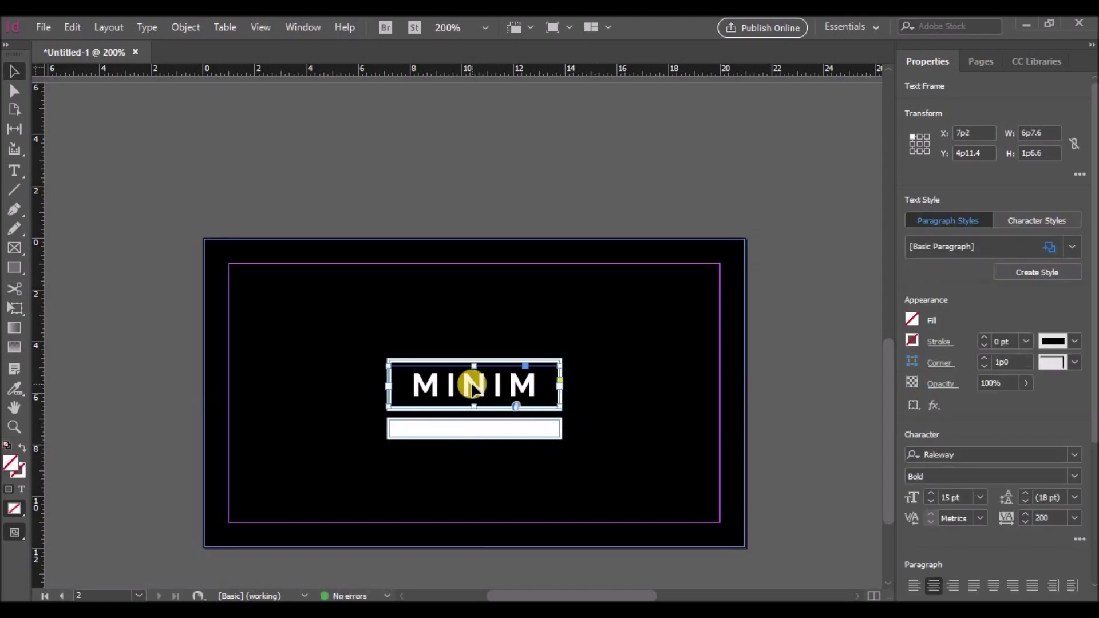
key(Right)
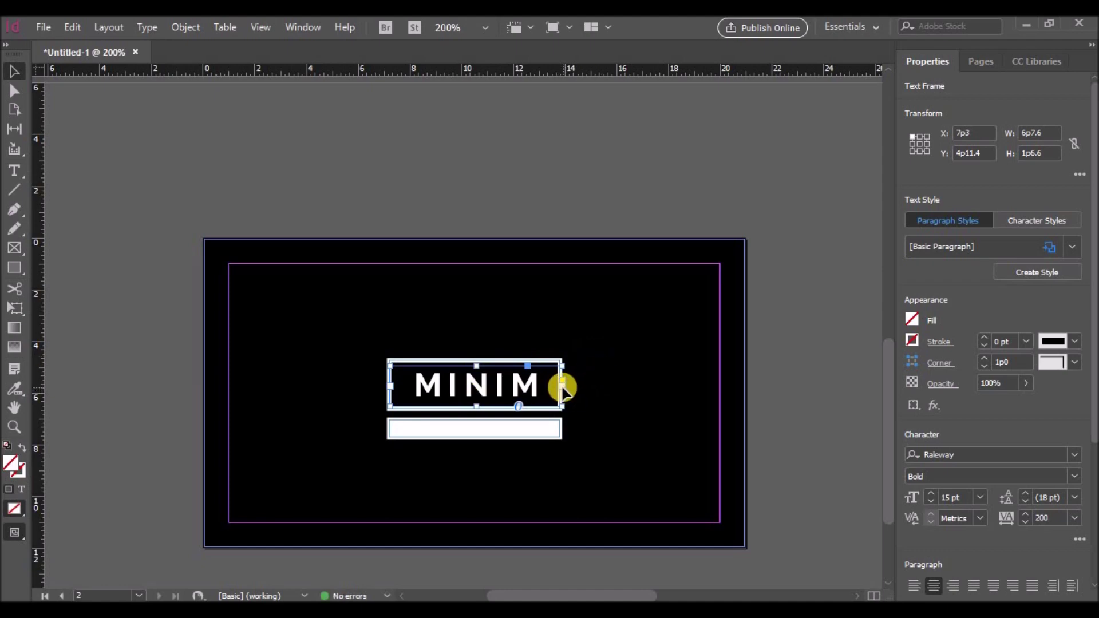
click(595, 409)
drag(474, 394, 544, 427)
Make the copied text black, reduce its size, and shorten its frame to fit
double_click(459, 429)
click(914, 234)
click(762, 391)
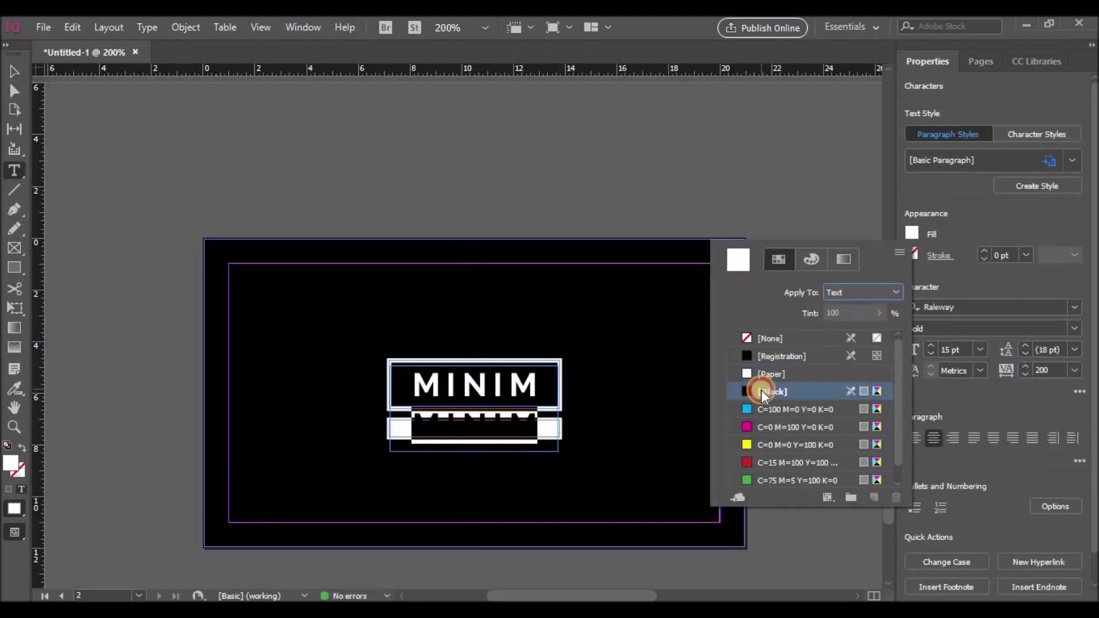
click(952, 354)
click(928, 354)
click(928, 354)
click(928, 354)
click(928, 353)
click(928, 354)
click(928, 354)
click(927, 353)
click(928, 354)
click(15, 71)
drag(474, 406, 503, 428)
Retype the copy as SIMPLE BY MINIM with tracking 100
double_click(489, 428)
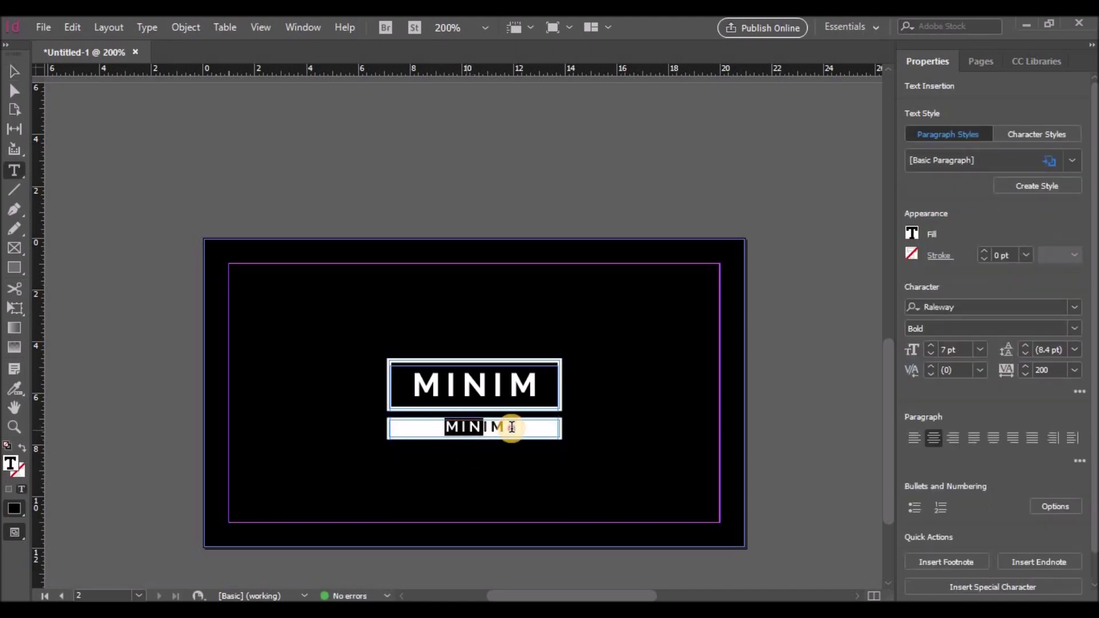
text(SIMPLE BY MIN-)
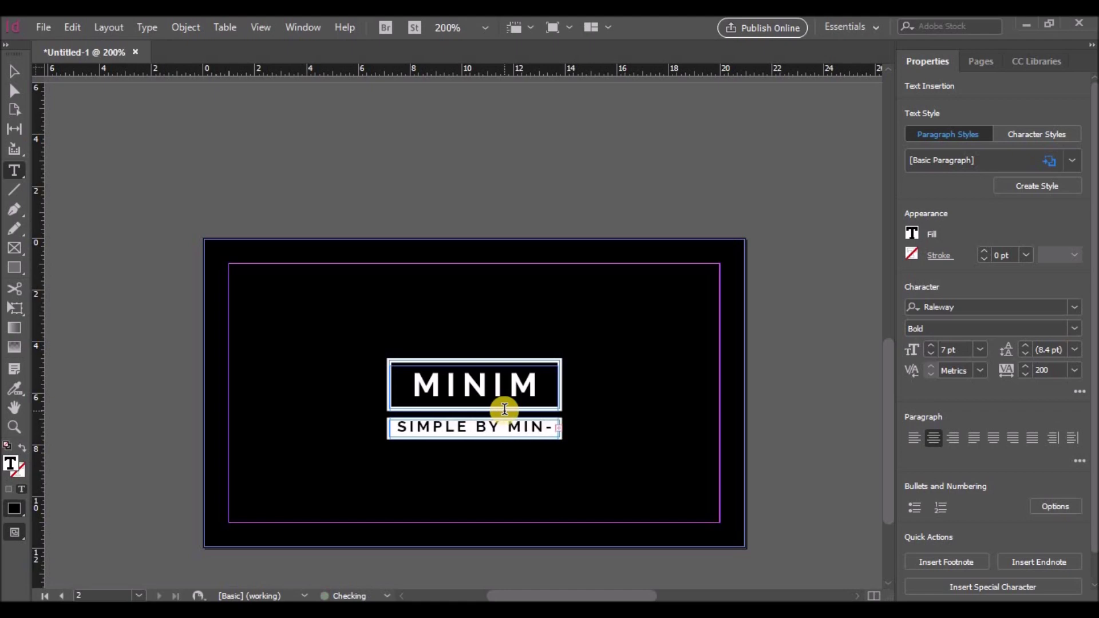
mouse_move(399, 426)
mouse_down()
mouse_move(575, 427)
mouse_move(393, 428)
mouse_up()
click(1074, 372)
click(1050, 332)
click(1074, 370)
click(1059, 338)
Set SIMPLE BY MINIM in ExtraBold at 6 pt
click(1072, 322)
click(941, 259)
click(533, 431)
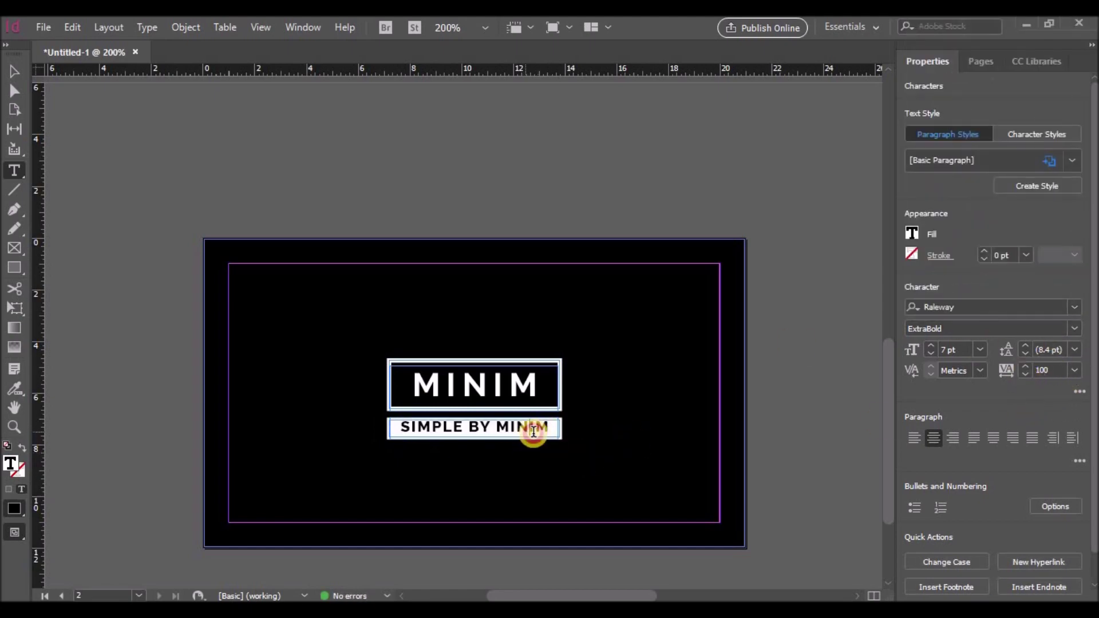
drag(552, 430, 396, 430)
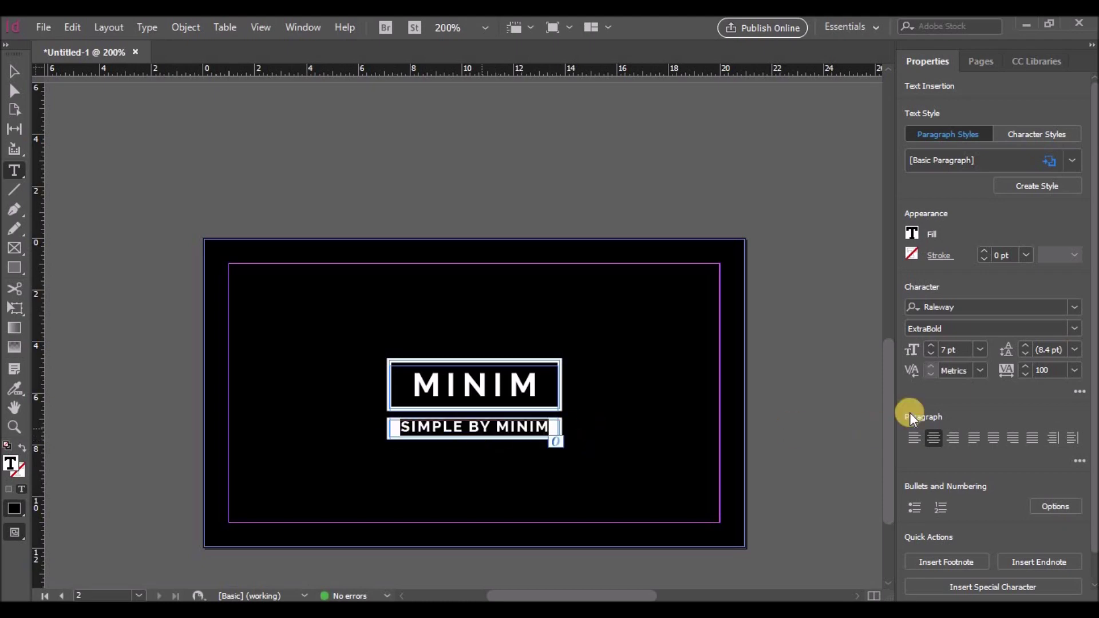
click(979, 350)
click(930, 353)
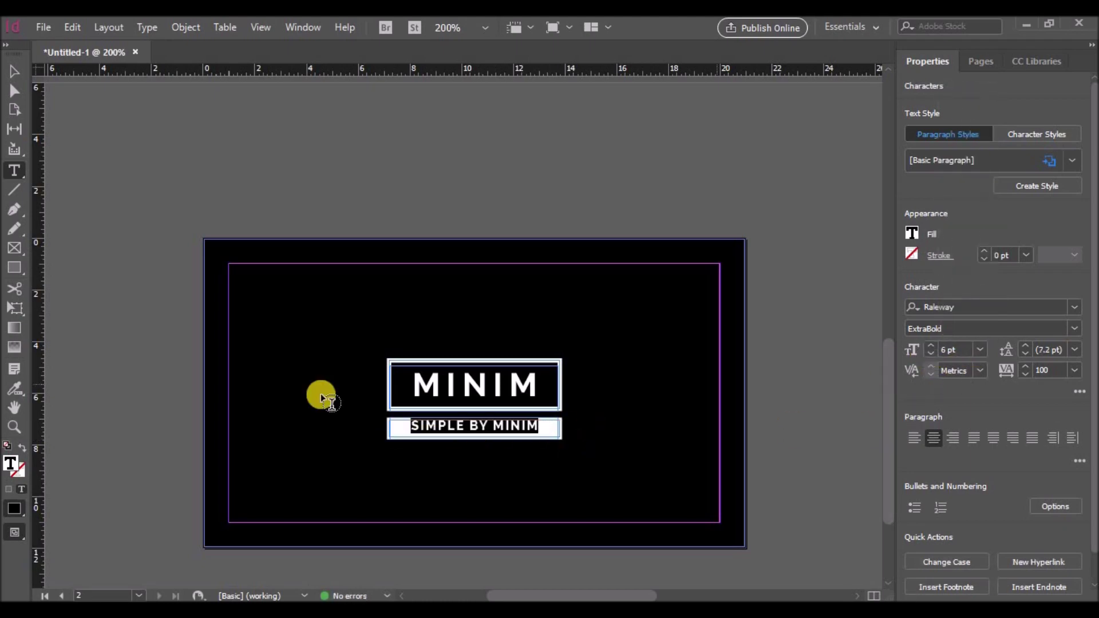
click(14, 73)
click(469, 433)
click(473, 431)
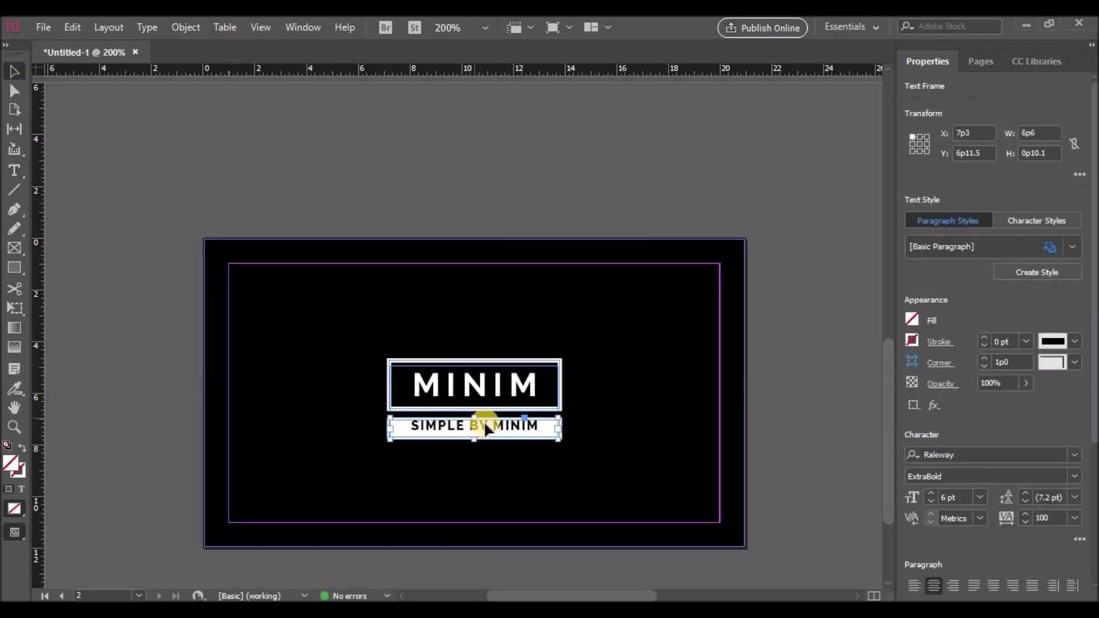
click(475, 461)
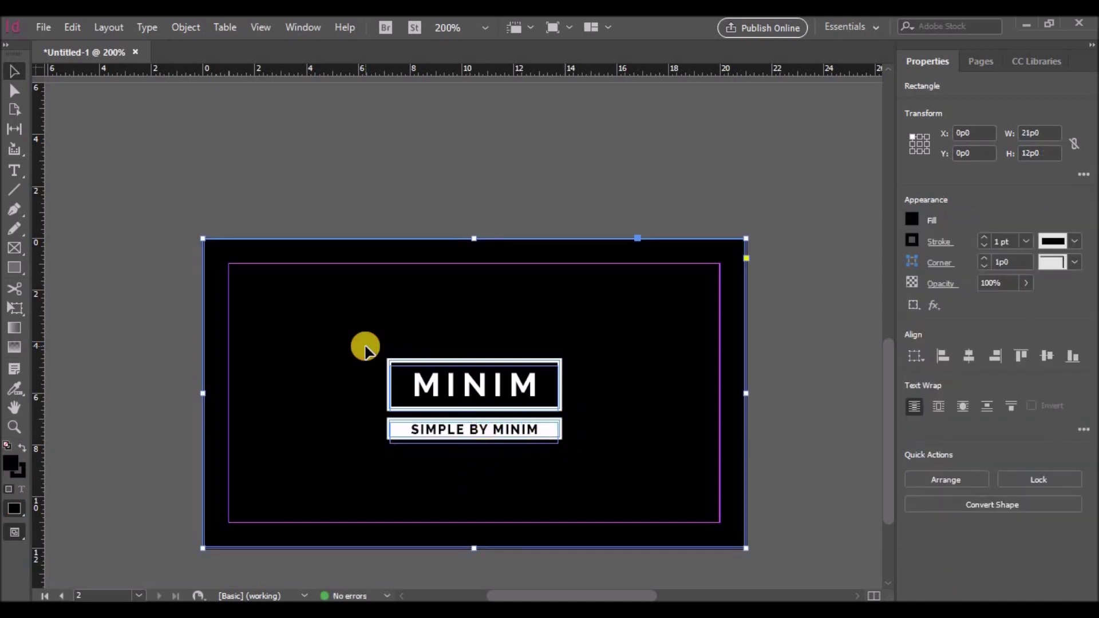
Group all logo pieces on the back, leaving out the black background
drag(371, 354, 401, 377)
key(ctrl+z)
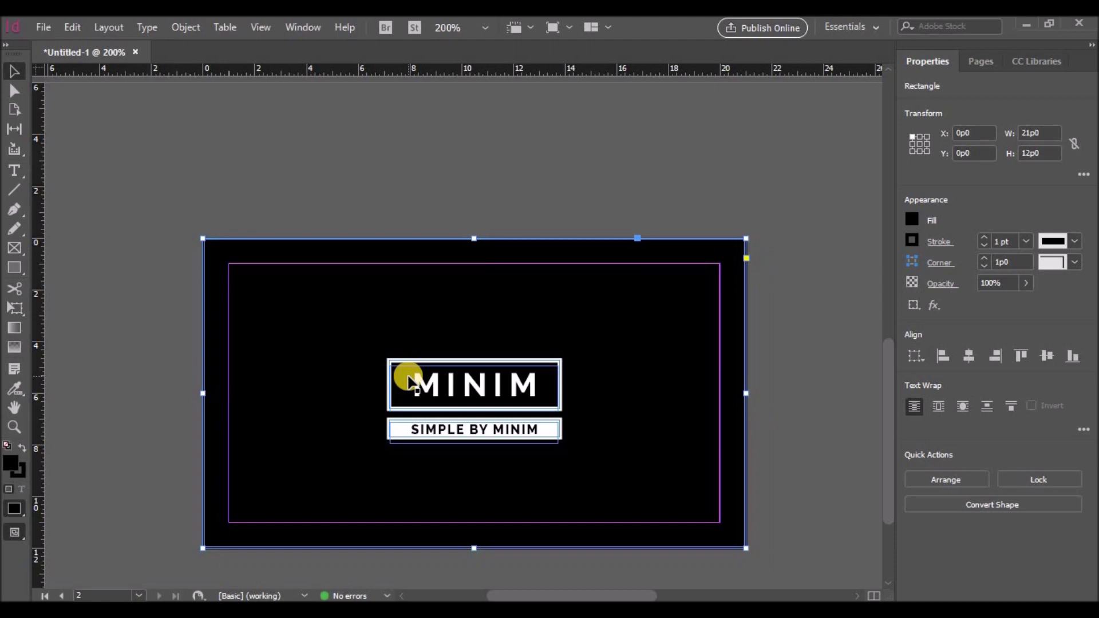
key(ctrl+a)
shift+click(308, 320)
right_click(391, 367)
click(433, 330)
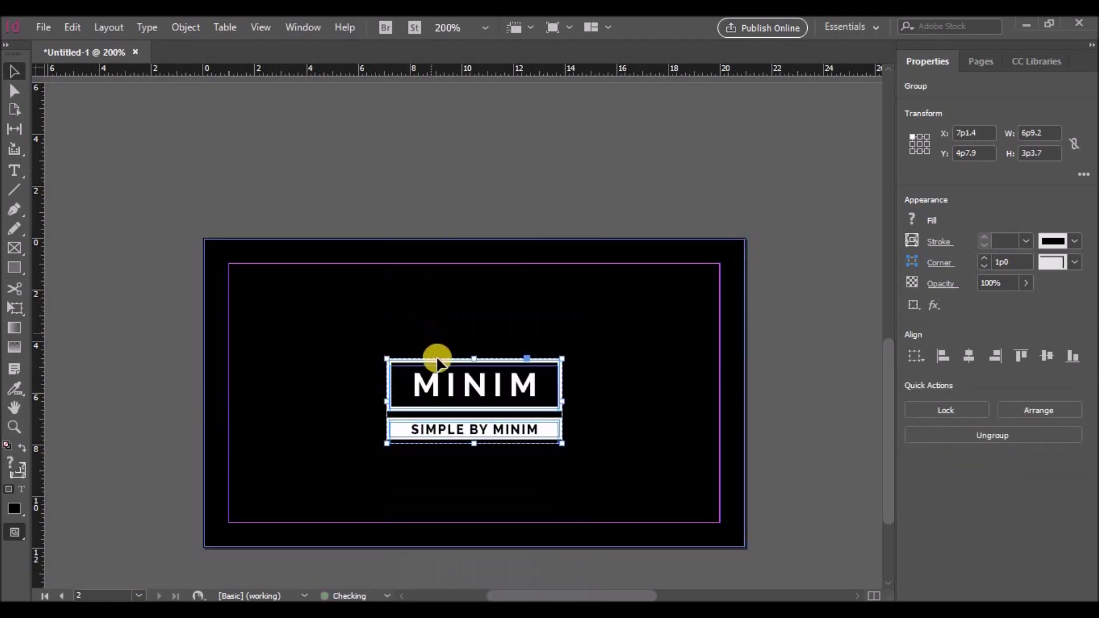
Centre the logo group horizontally and vertically on the black background
click(967, 359)
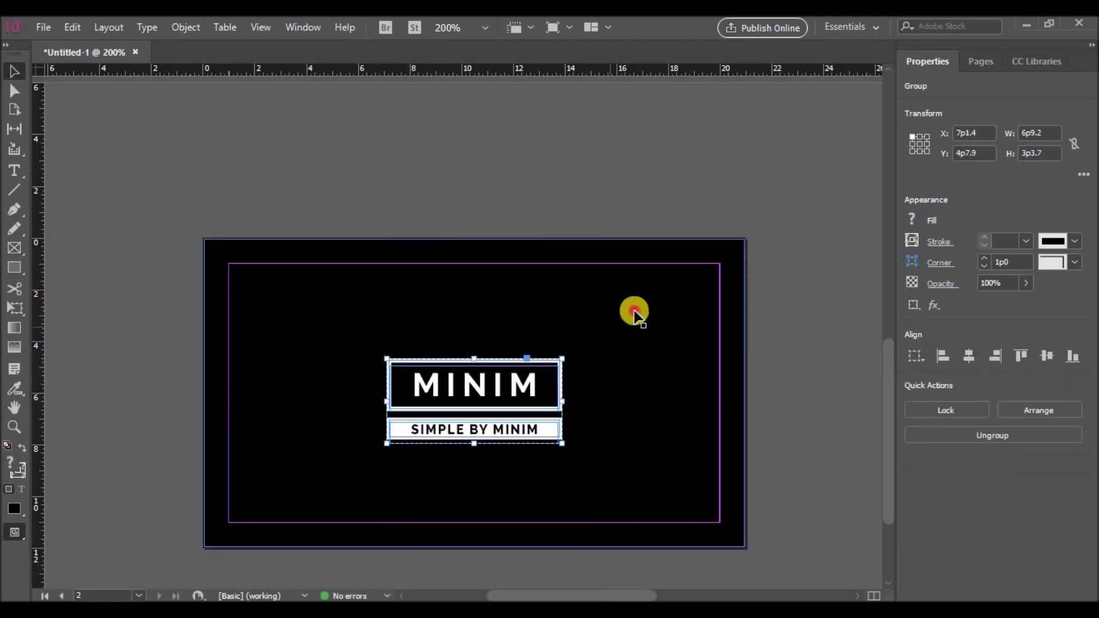
click(635, 314)
shift+click(550, 366)
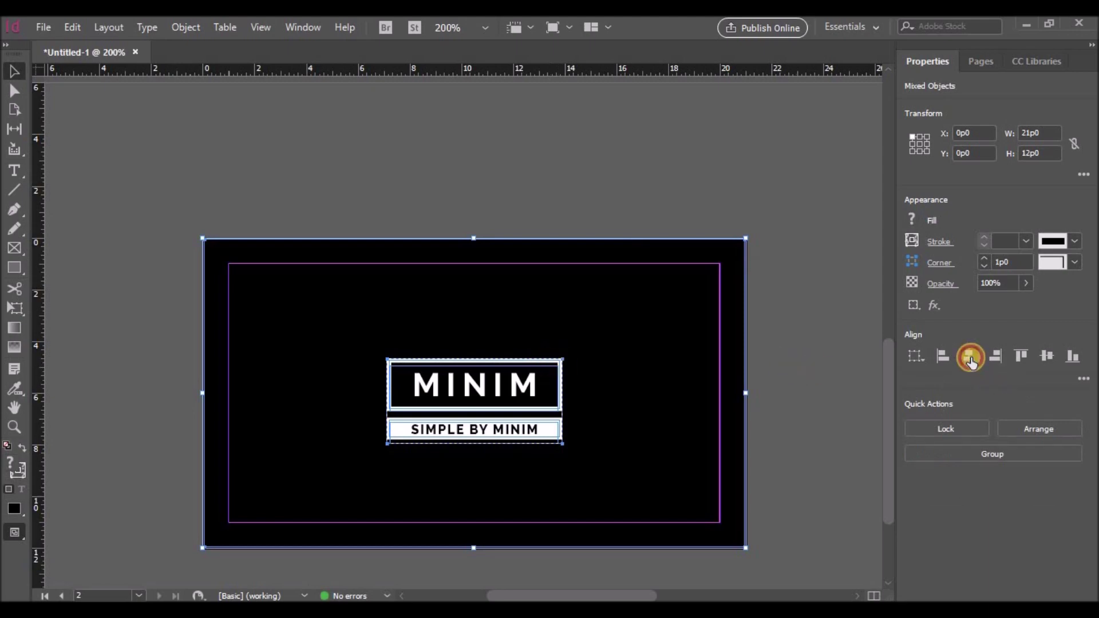
click(1048, 356)
click(817, 358)
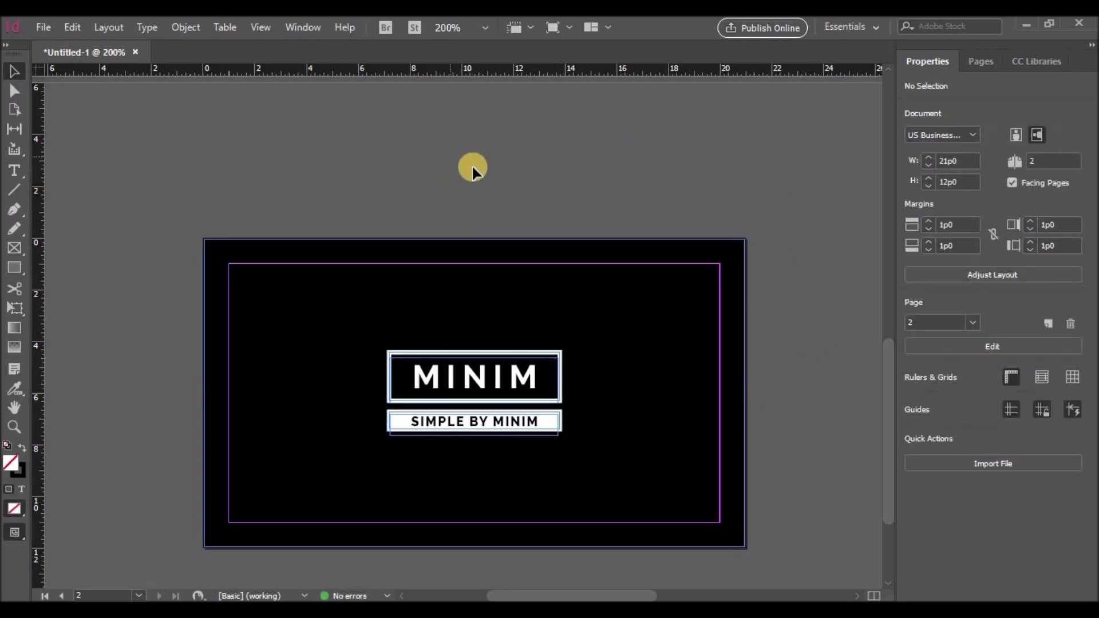
scroll(472, 168, up, 8)
Export the card as an Adobe PDF (Print) into a new Bcard2 folder inside Projects
click(44, 27)
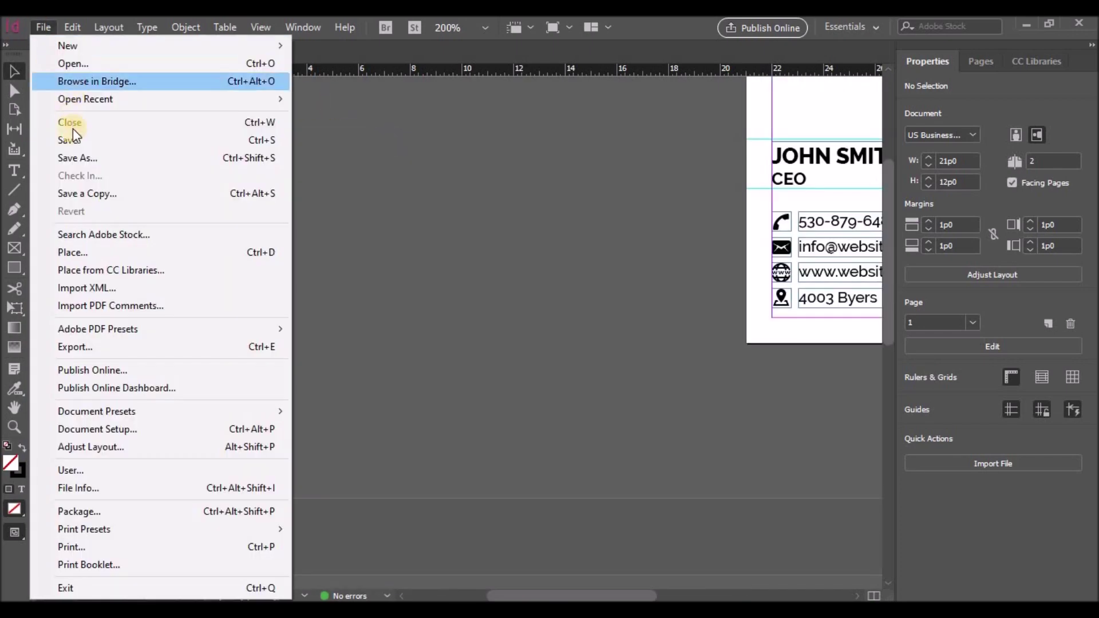
click(79, 346)
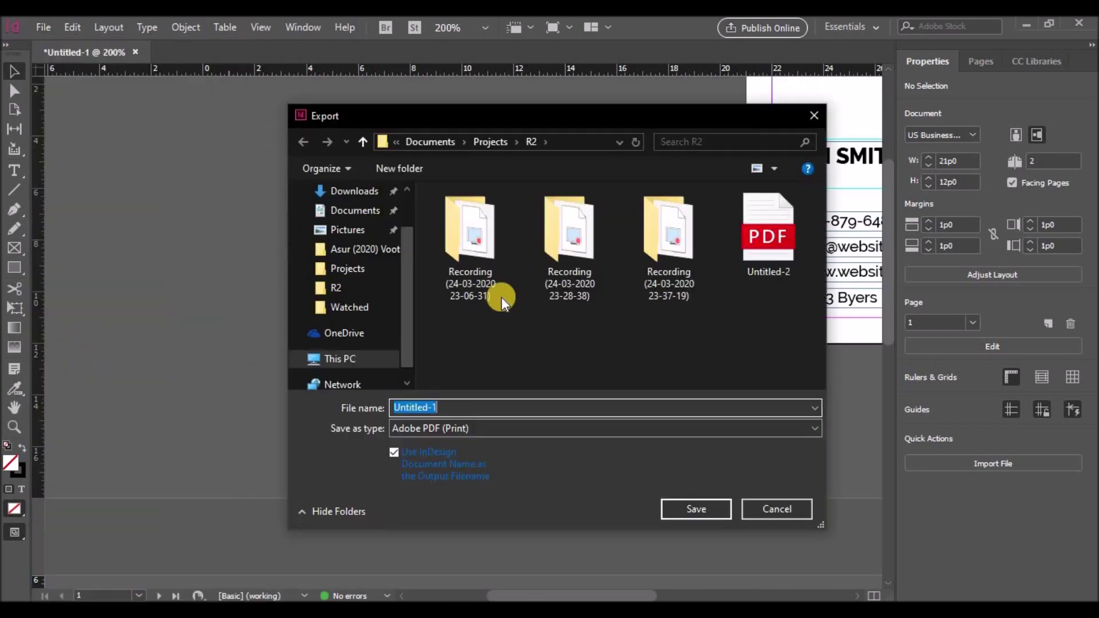
click(491, 141)
click(410, 168)
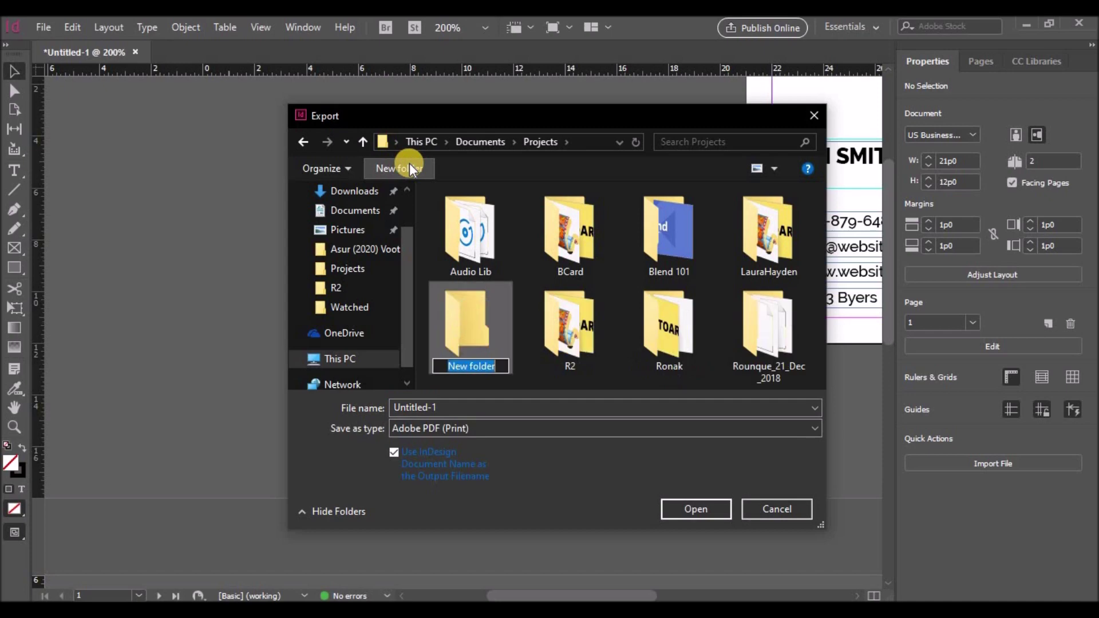
text(Bc2)
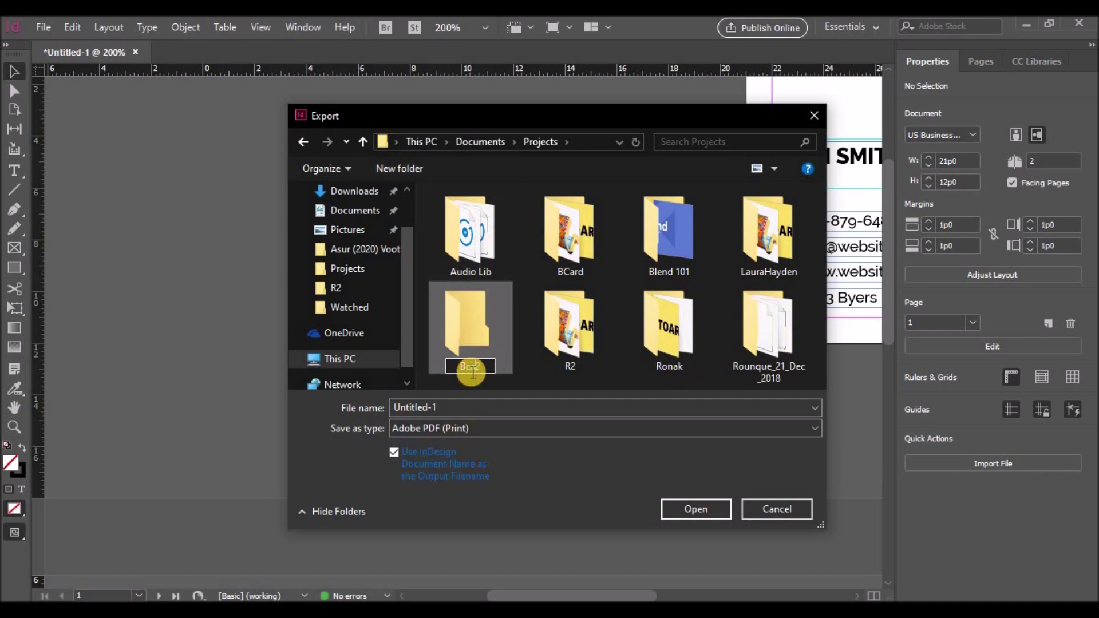
text(ard)
click(675, 509)
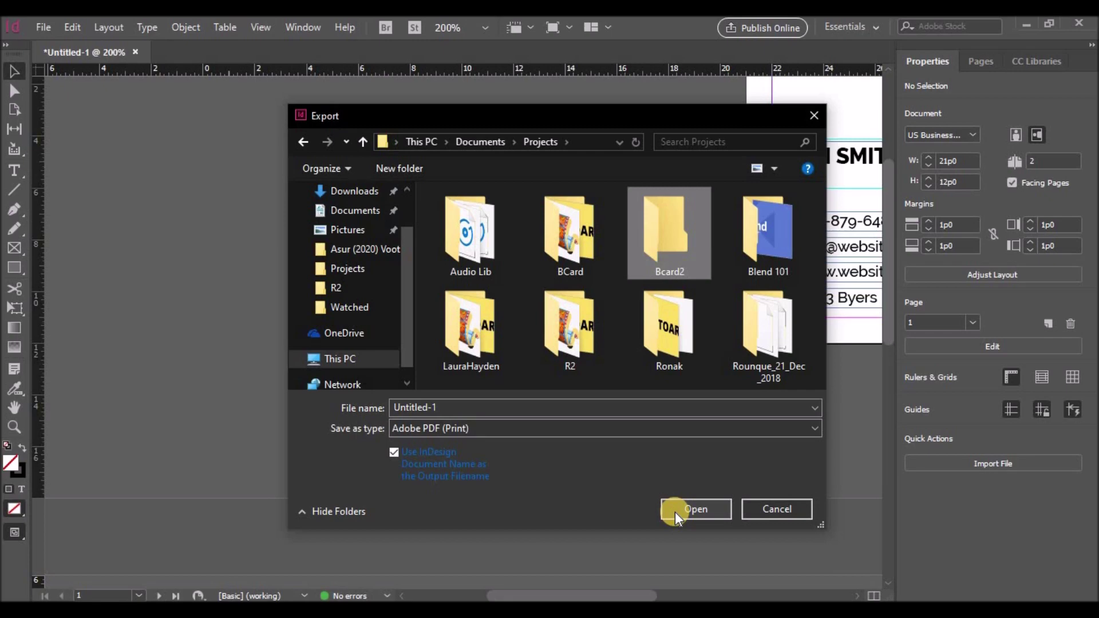
double_click(666, 246)
click(680, 508)
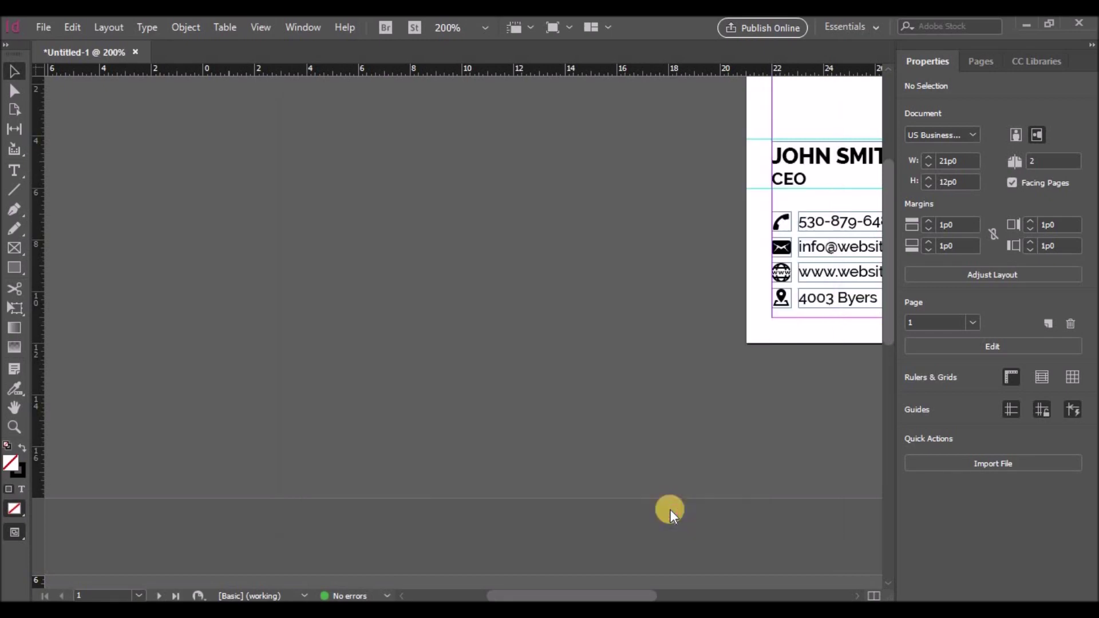
click(693, 554)
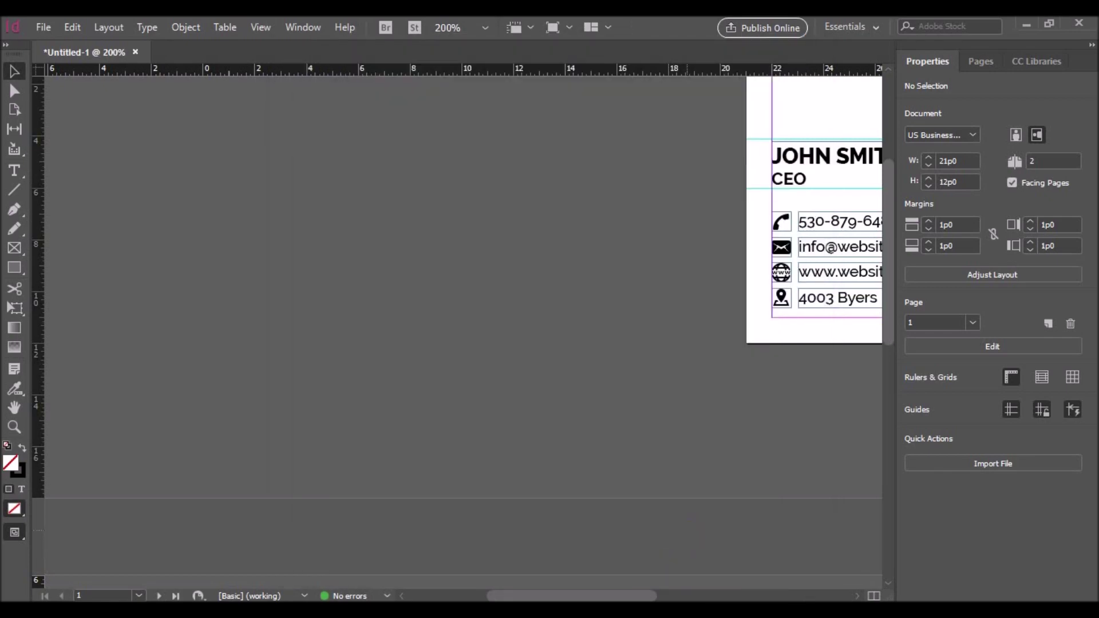
Open the exported Untitled-1.pdf from Projects > Bcard2 in File Explorer
key(super+e)
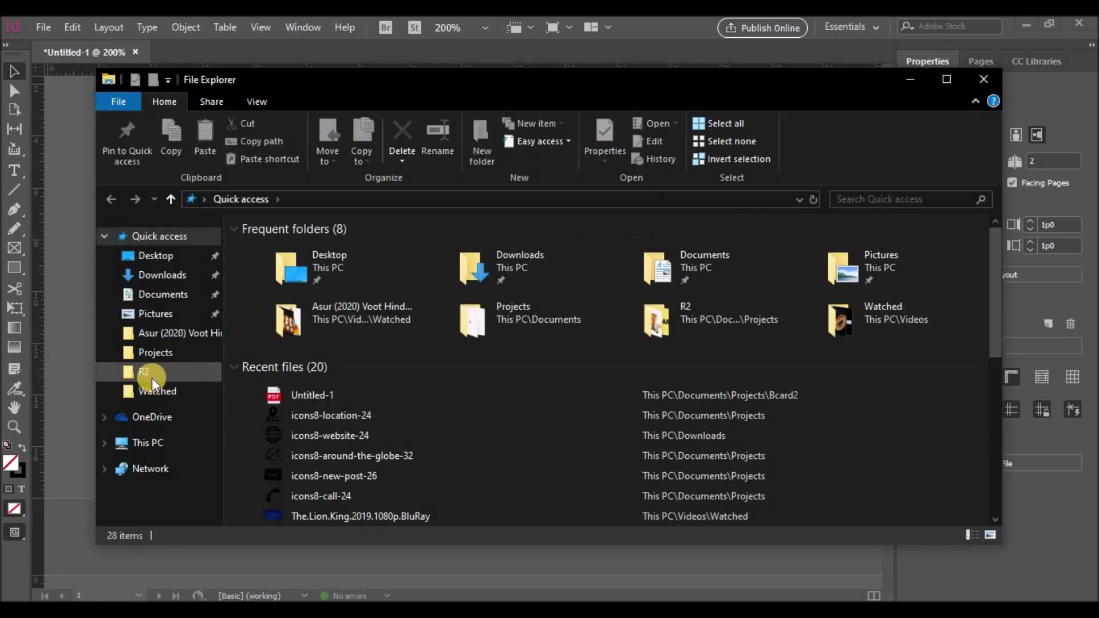
click(148, 359)
double_click(461, 252)
double_click(297, 245)
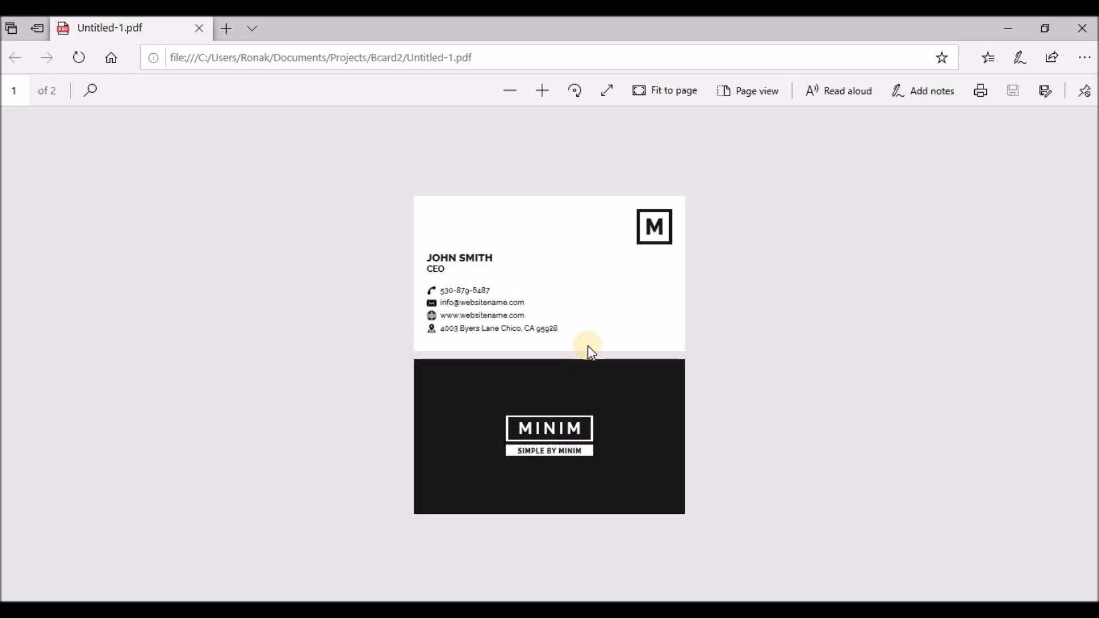
Scroll toward page 2 and try the fit-to-width, fit-to-page and full-screen views of the PDF
click(654, 91)
scroll(636, 242, down, 5)
scroll(634, 237, down, 1)
click(661, 90)
click(749, 90)
click(750, 90)
click(667, 91)
click(604, 89)
click(604, 32)
click(648, 90)
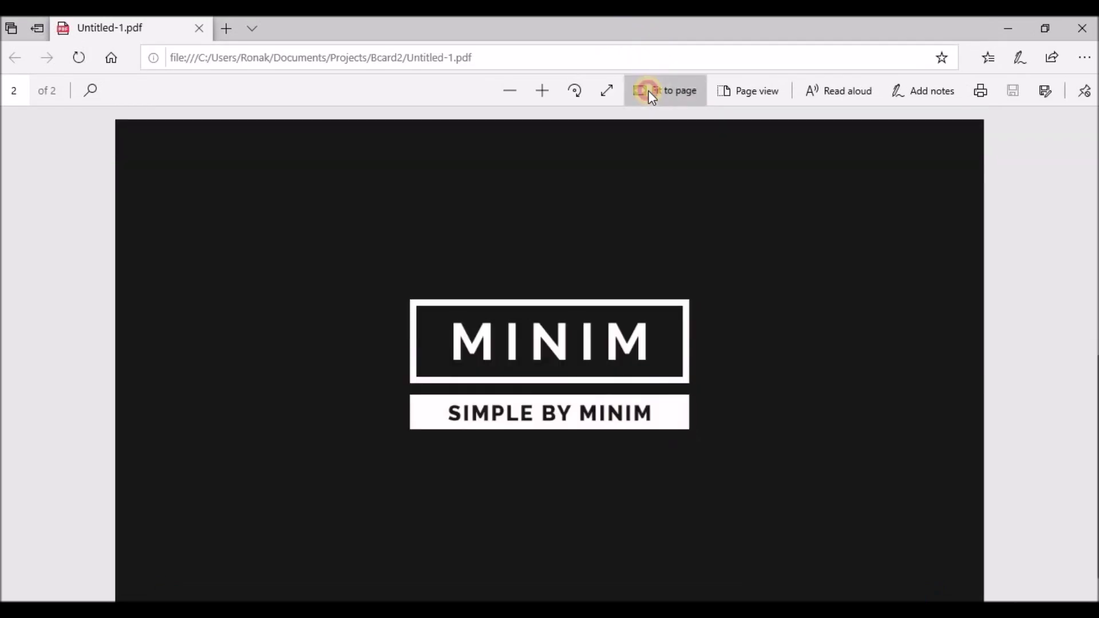
click(651, 92)
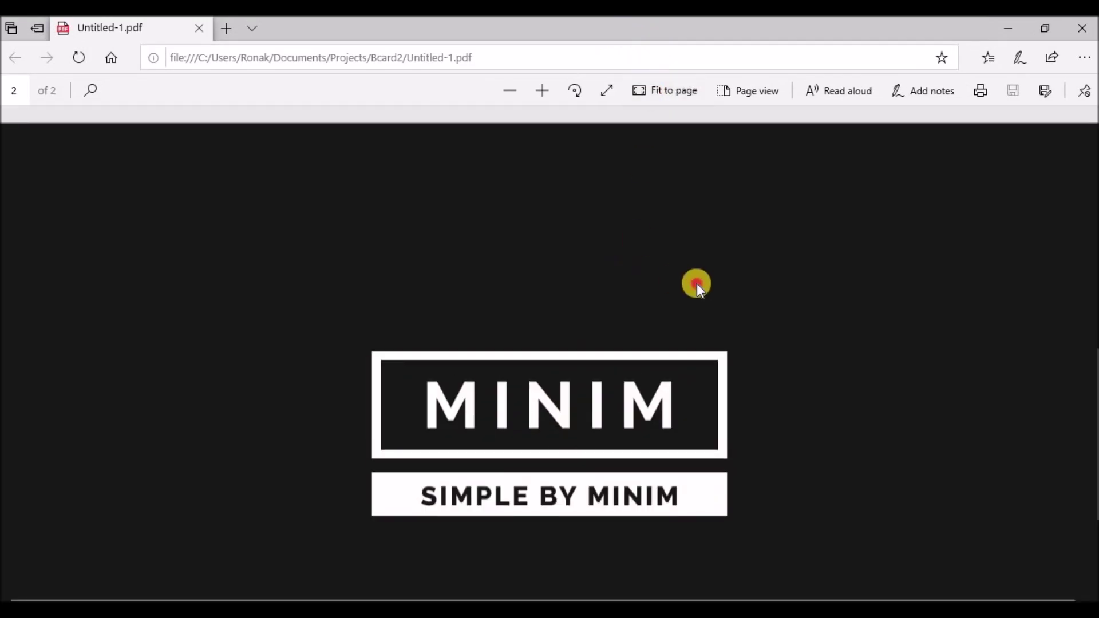
Fit the black MINIM back page in the window, alternating whole-page and full-width views
scroll(696, 284, up, 5)
scroll(695, 285, down, 5)
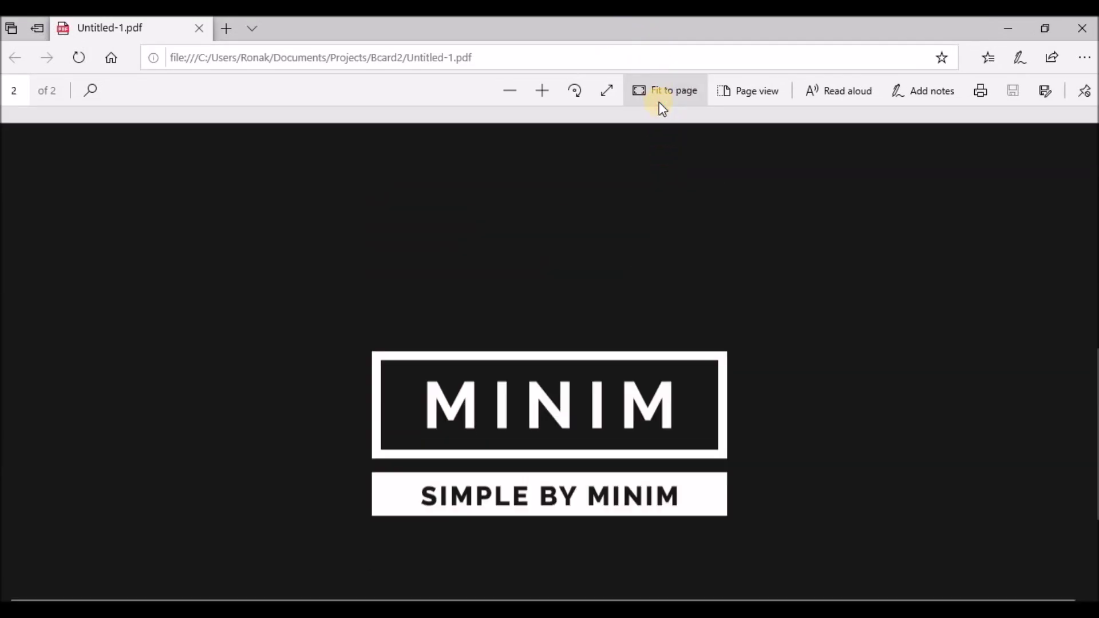
click(658, 102)
click(656, 96)
click(654, 92)
click(655, 91)
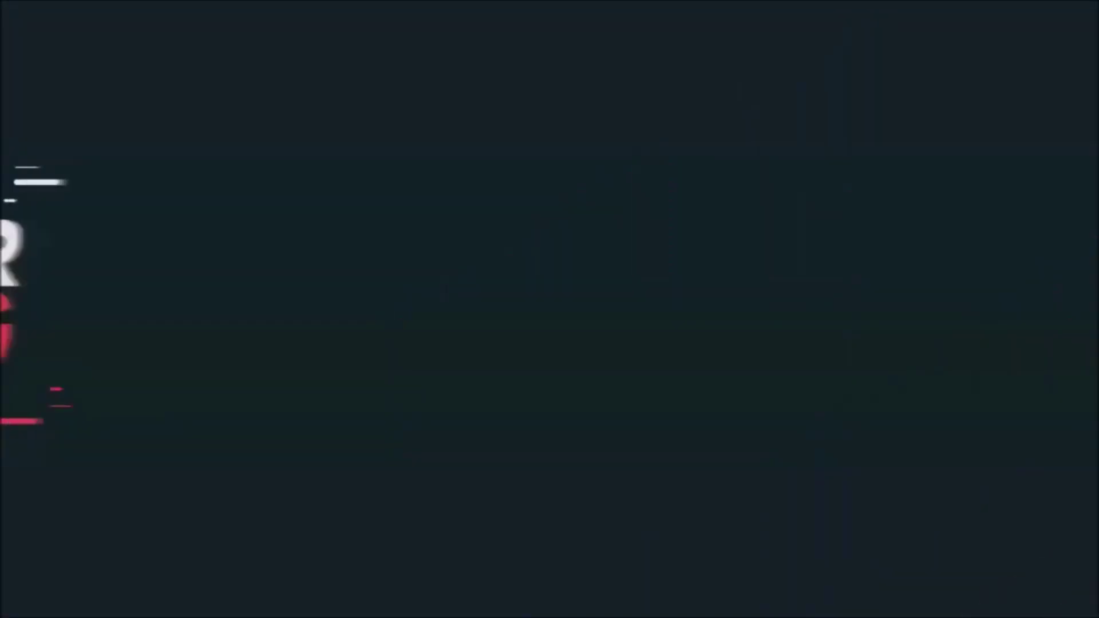